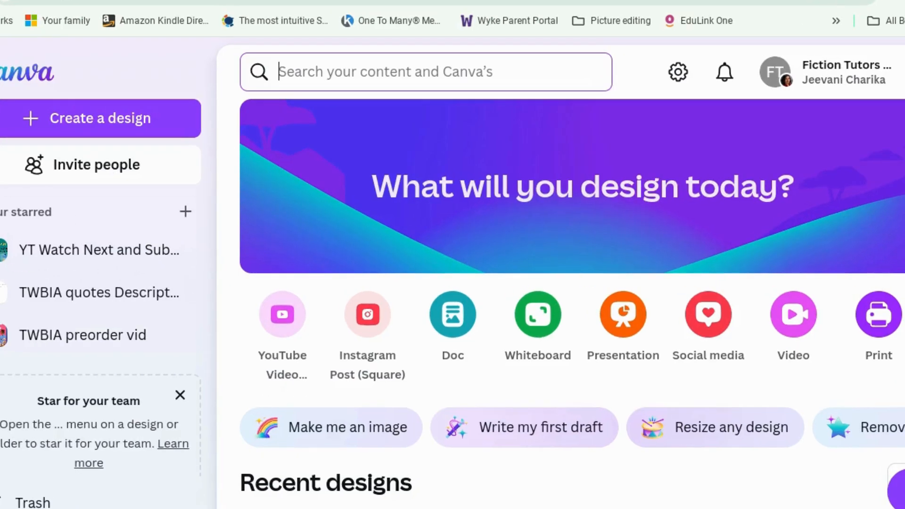
# Switch from the home page to the open video design and look through its uploaded videos.
pyautogui.click(163, 0)
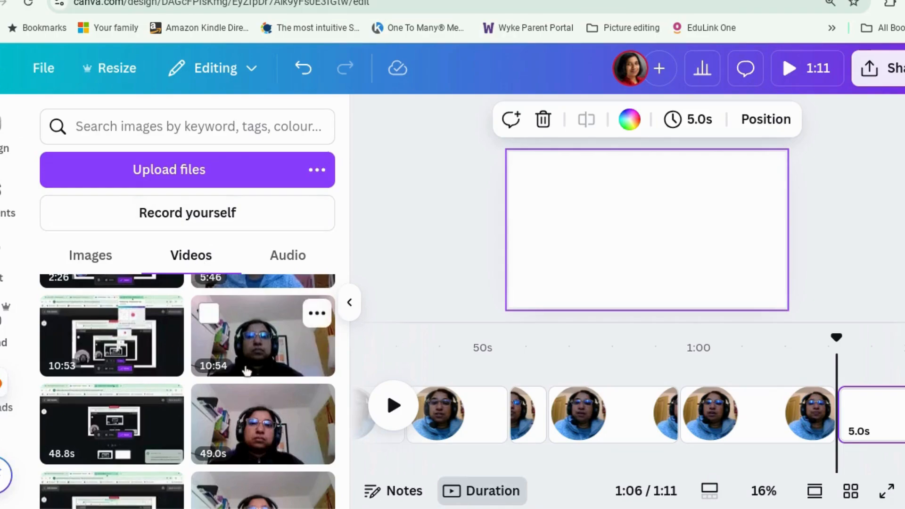
pyautogui.scroll(4, 245, 371)
pyautogui.scroll(2, 246, 371)
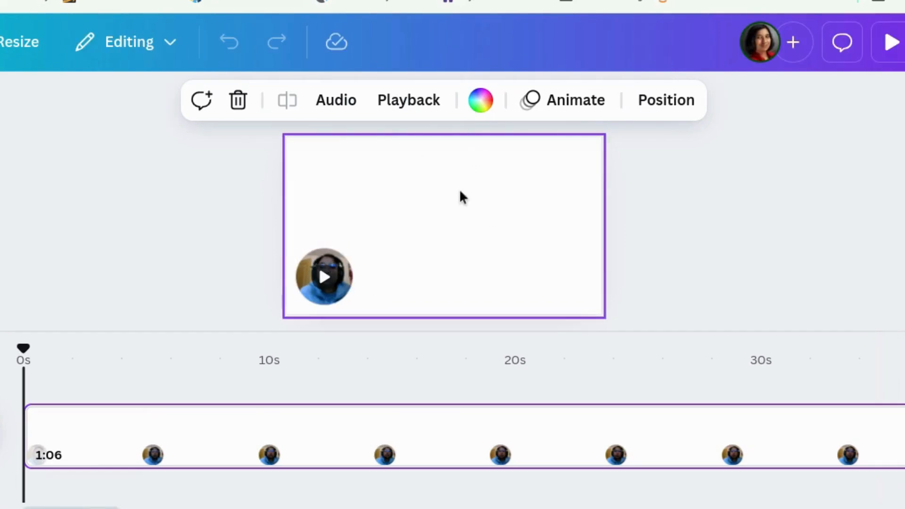
# Enlarge the circular framed webcam video until it nearly fills the page's height.
pyautogui.click(351, 257)
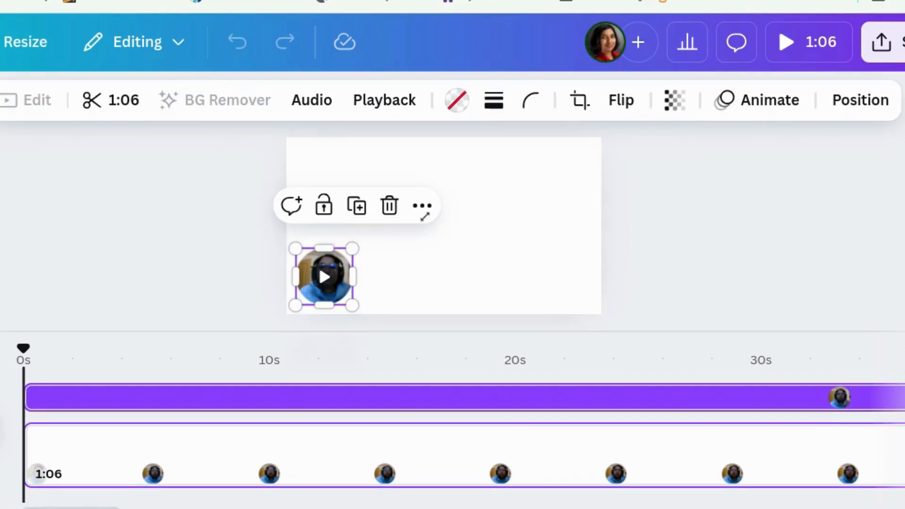
pyautogui.moveTo(475, 194); pyautogui.dragTo(477, 192)
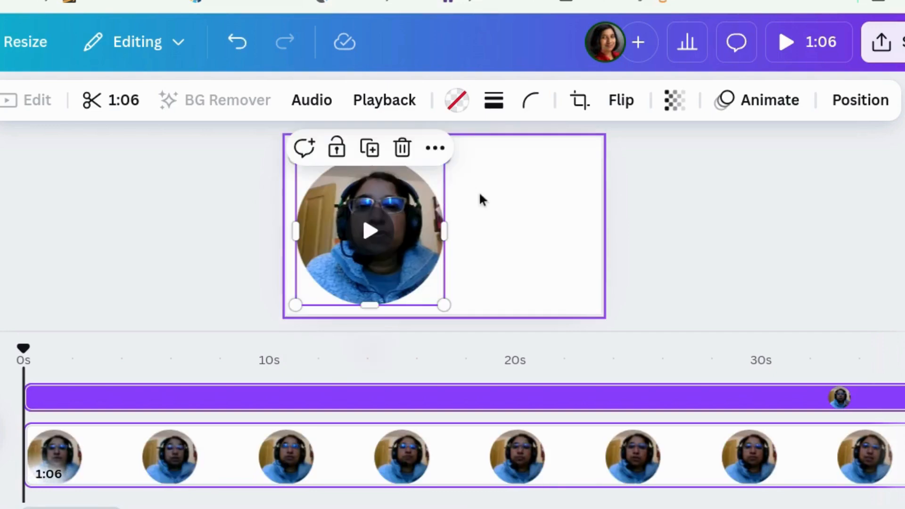
pyautogui.click(732, 225)
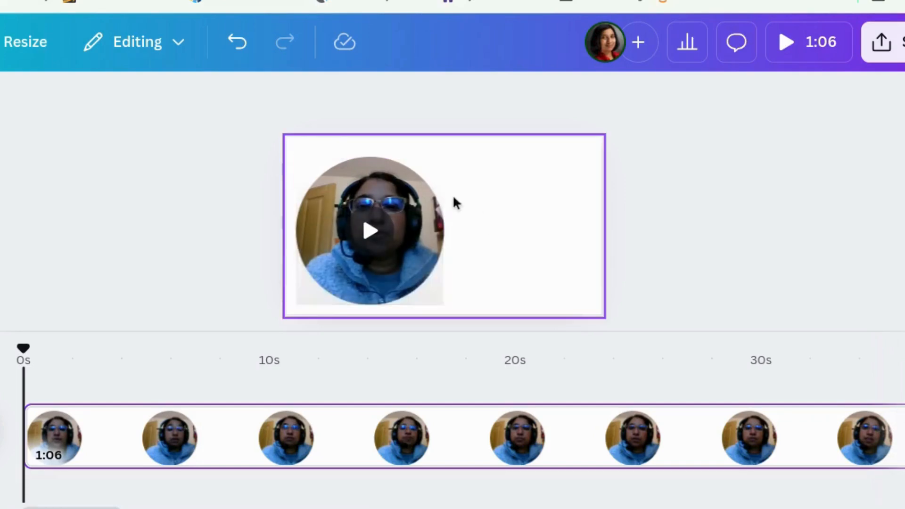
# Detach the webcam video from its circular frame, move it aside and delete the empty frame.
pyautogui.click(421, 180)
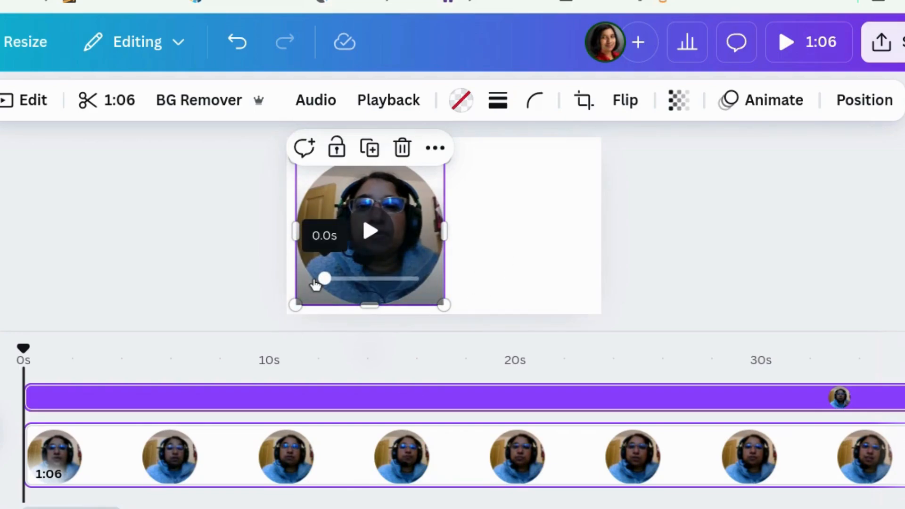
pyautogui.rightClick(415, 194)
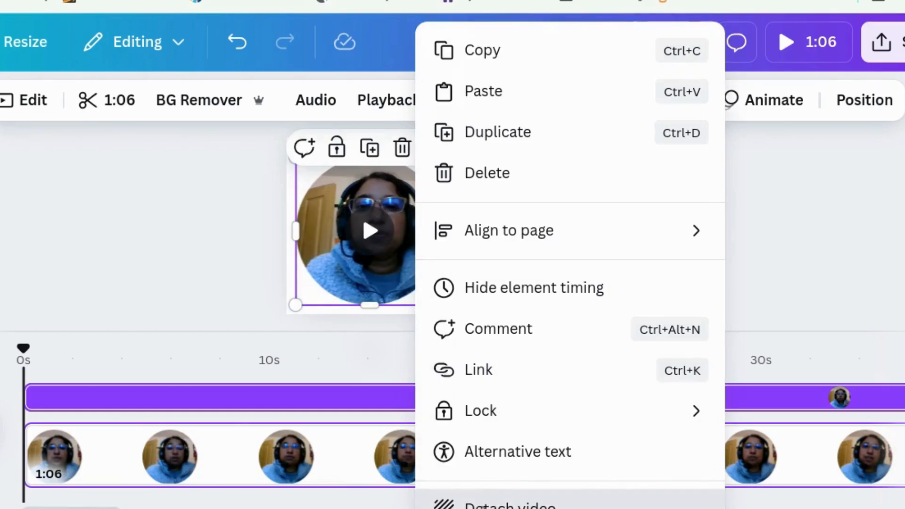
pyautogui.click(509, 504)
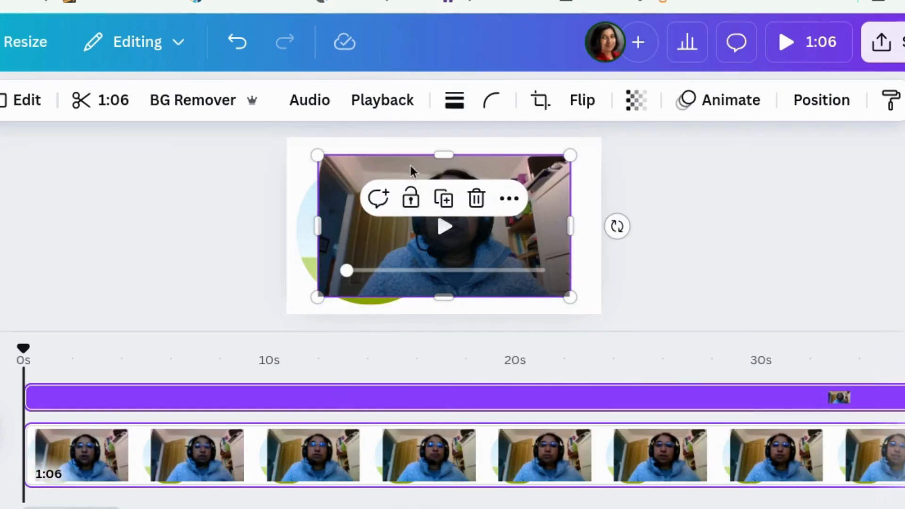
pyautogui.moveTo(411, 165); pyautogui.dragTo(477, 163)
pyautogui.click(336, 201)
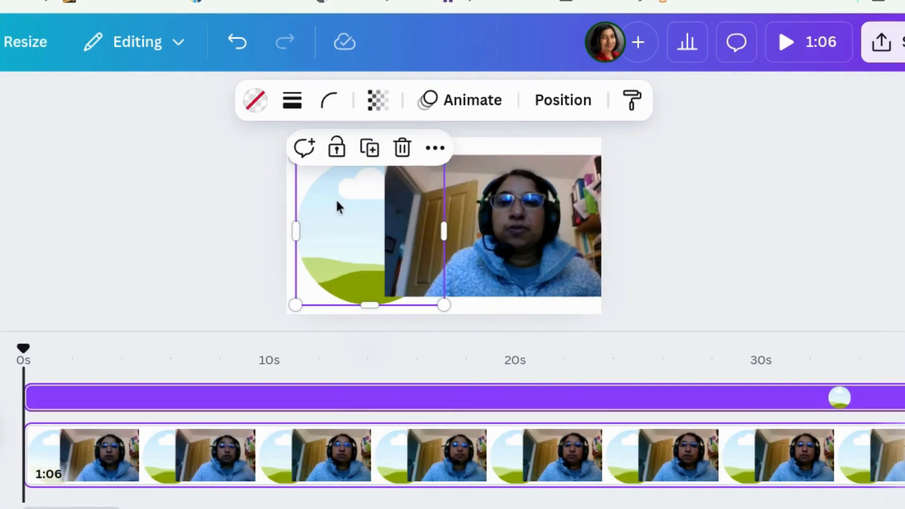
pyautogui.press('Delete')
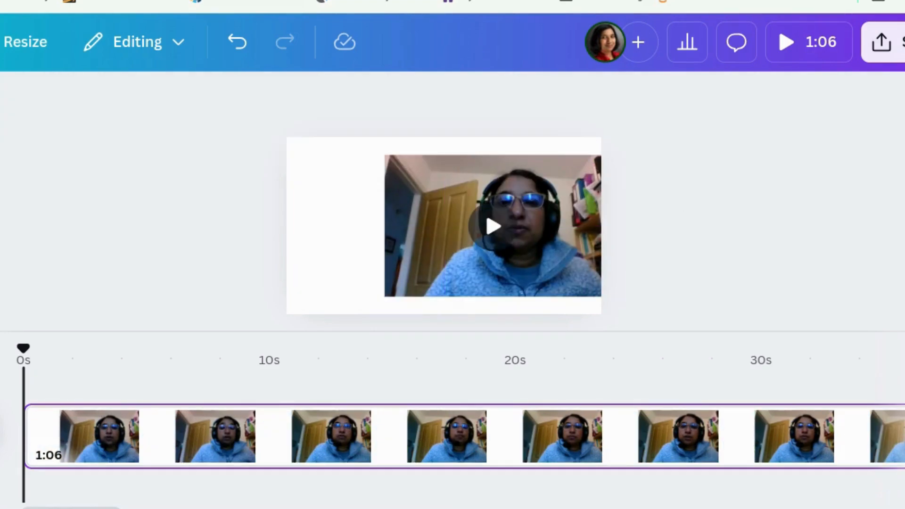
# Enlarge and reposition the detached webcam video so it fills the whole page.
pyautogui.click(444, 221)
pyautogui.moveTo(384, 155); pyautogui.dragTo(260, 147)
pyautogui.moveTo(335, 220)
pyautogui.mouseDown()
pyautogui.moveTo(330, 249)
pyautogui.moveTo(327, 218)
pyautogui.mouseUp()
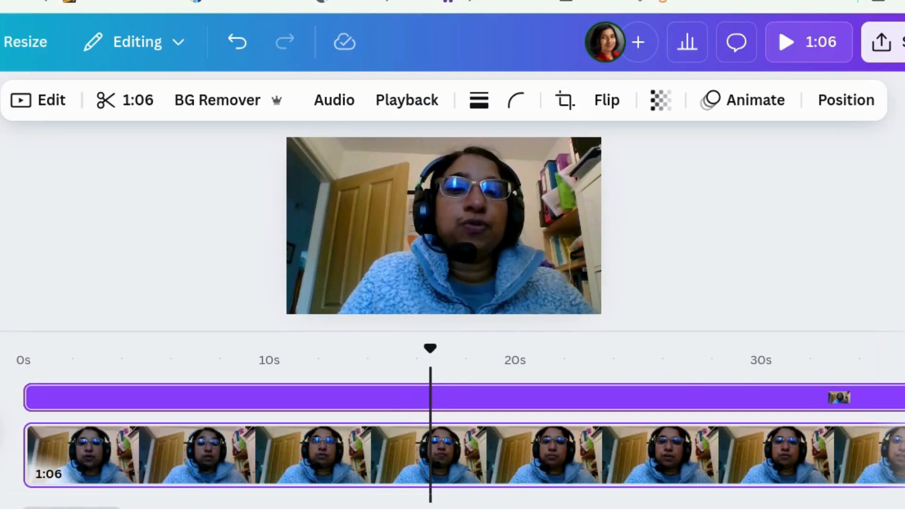
# Split the webcam video page at the playhead in the timeline.
pyautogui.rightClick(432, 458)
pyautogui.rightClick(430, 458)
pyautogui.moveTo(433, 456)
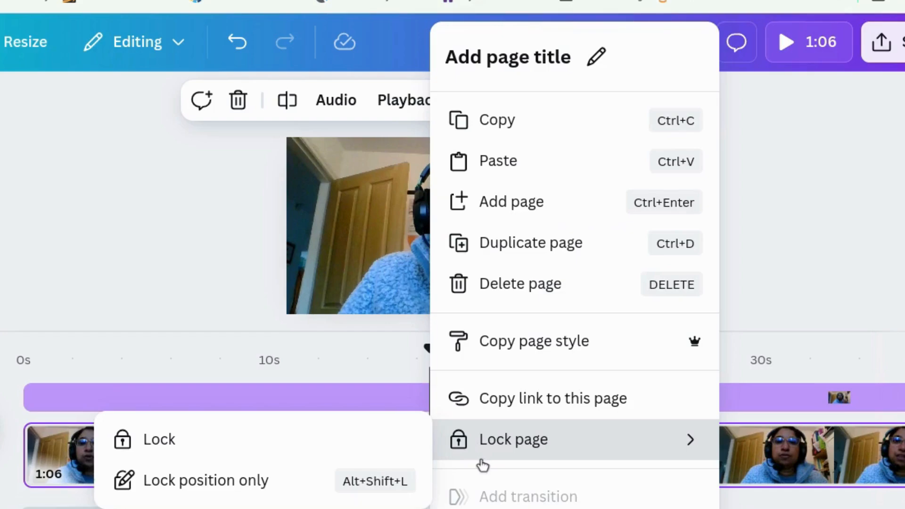
pyautogui.scroll(-1, 482, 466)
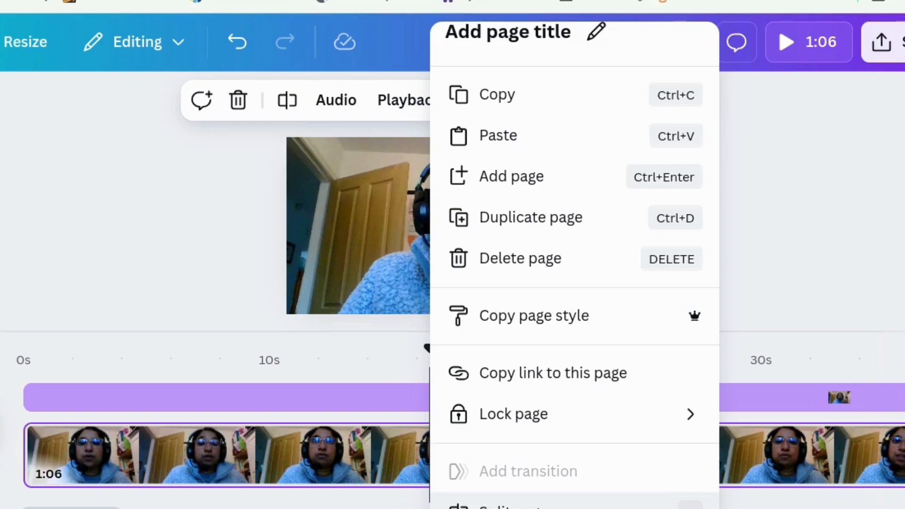
pyautogui.click(500, 505)
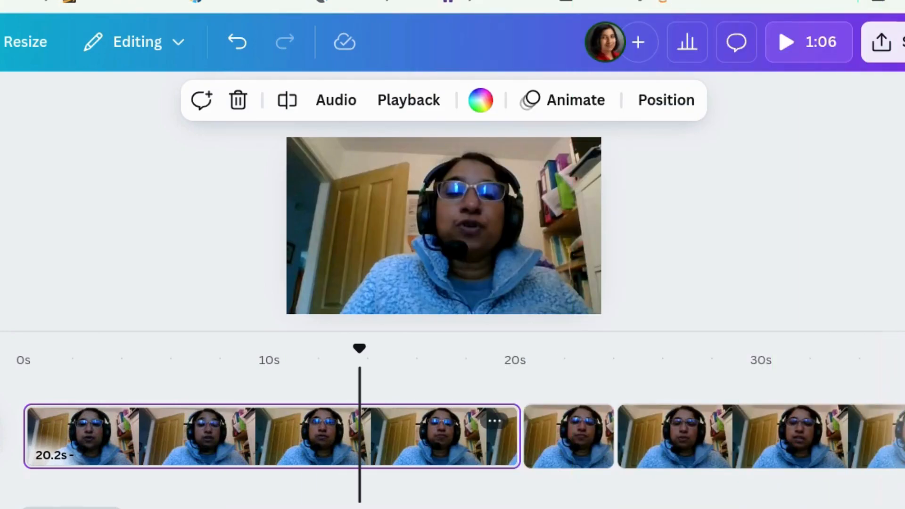
# Title the first page in the timeline "Intro".
pyautogui.rightClick(356, 435)
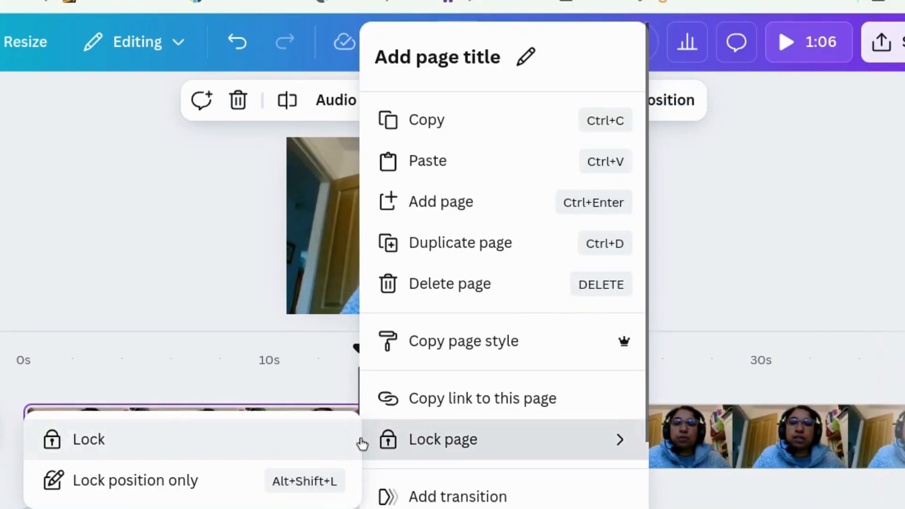
pyautogui.click(409, 66)
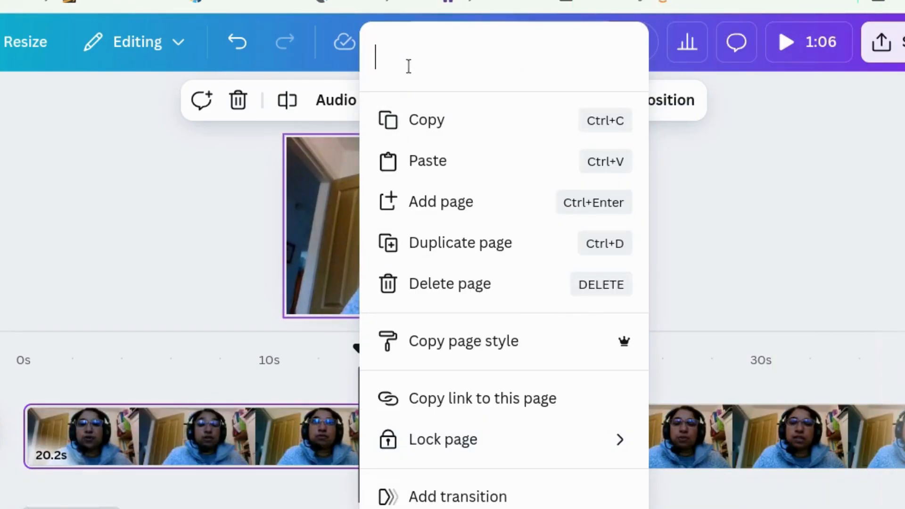
pyautogui.write('Intro')
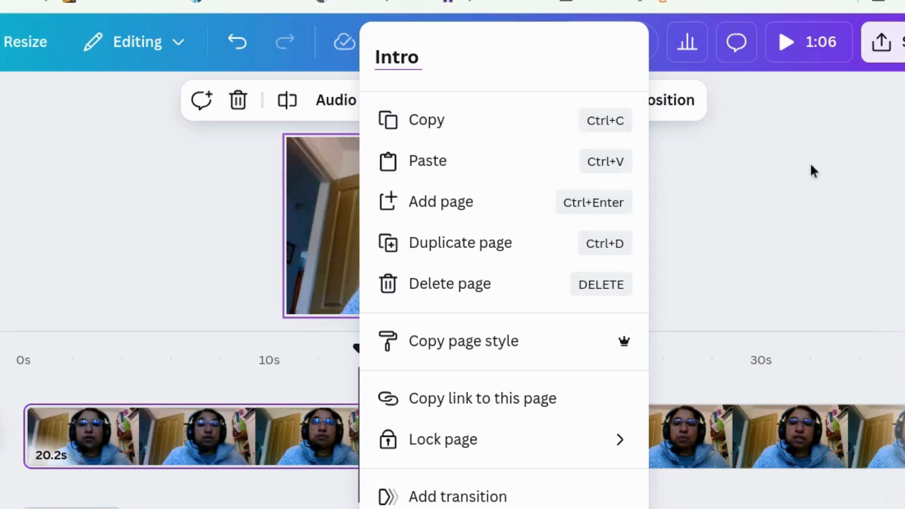
pyautogui.press('Return')
pyautogui.click(773, 219)
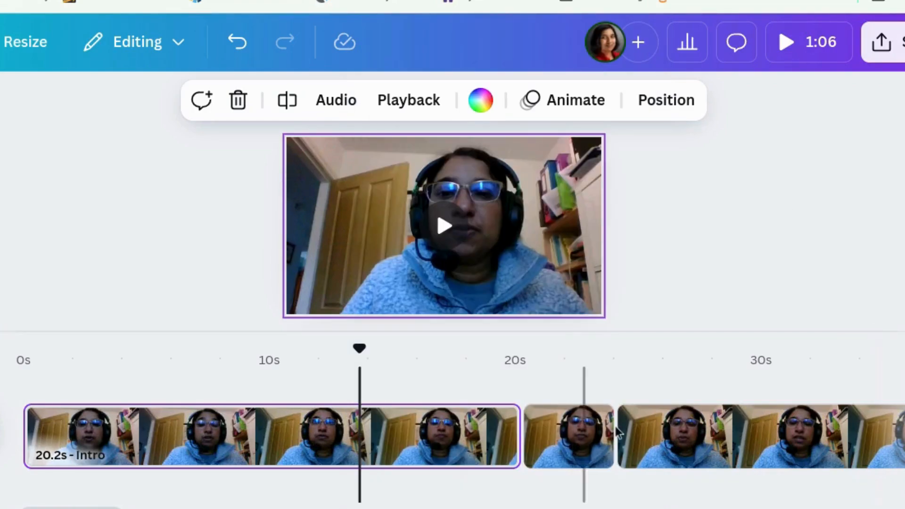
# Title the short second page, right after the intro, "Delete".
pyautogui.click(573, 437)
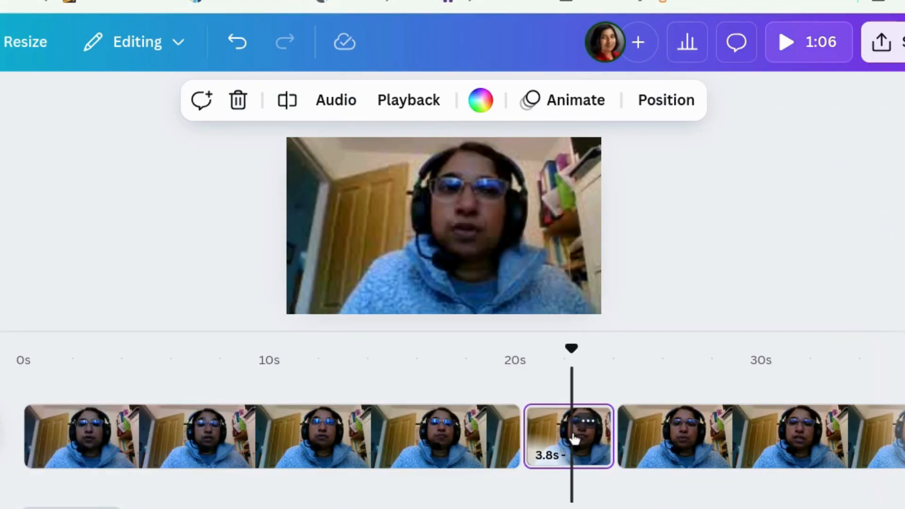
pyautogui.rightClick(572, 436)
pyautogui.click(609, 62)
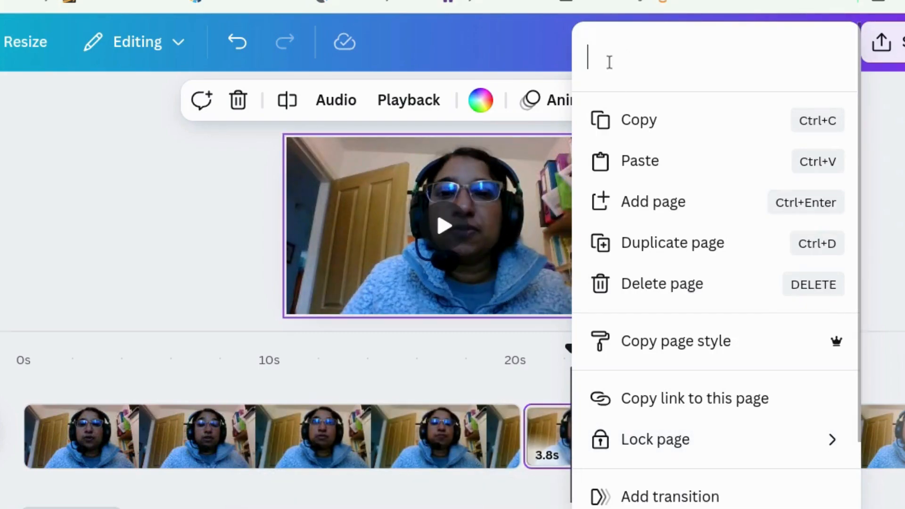
pyautogui.write('Delee')
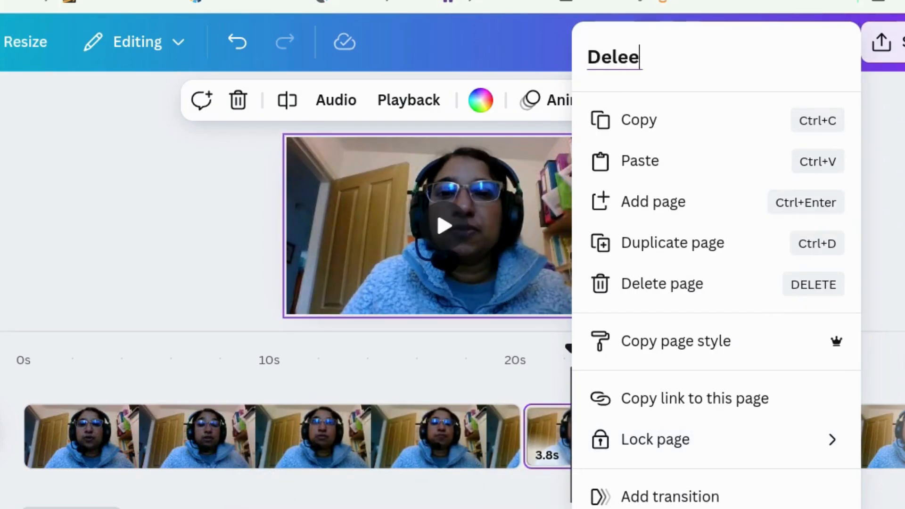
pyautogui.press('BackSpace')
pyautogui.write('te')
pyautogui.press('Return')
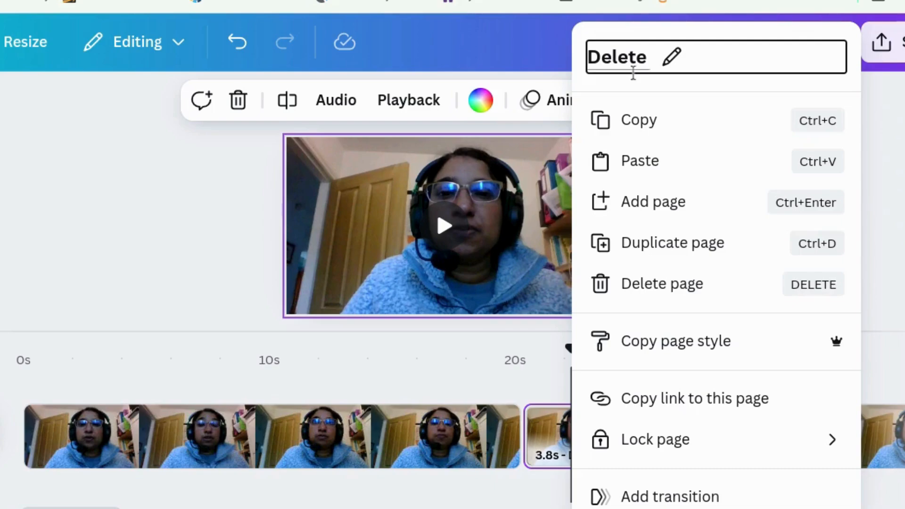
pyautogui.click(896, 255)
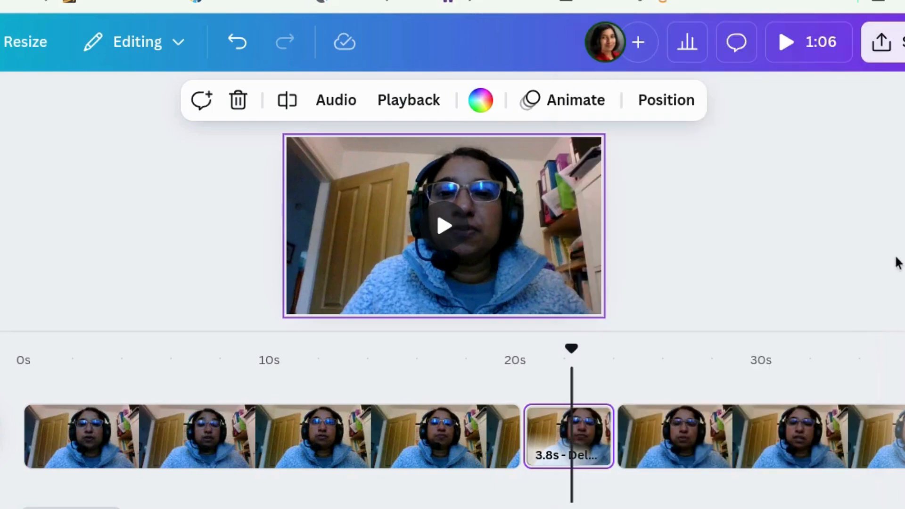
pyautogui.click(561, 439)
pyautogui.rightClick(560, 442)
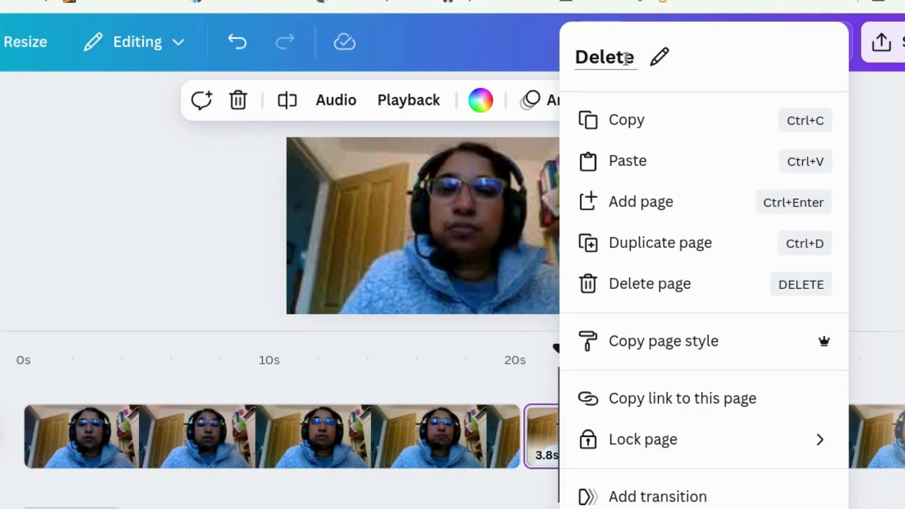
pyautogui.press('Escape')
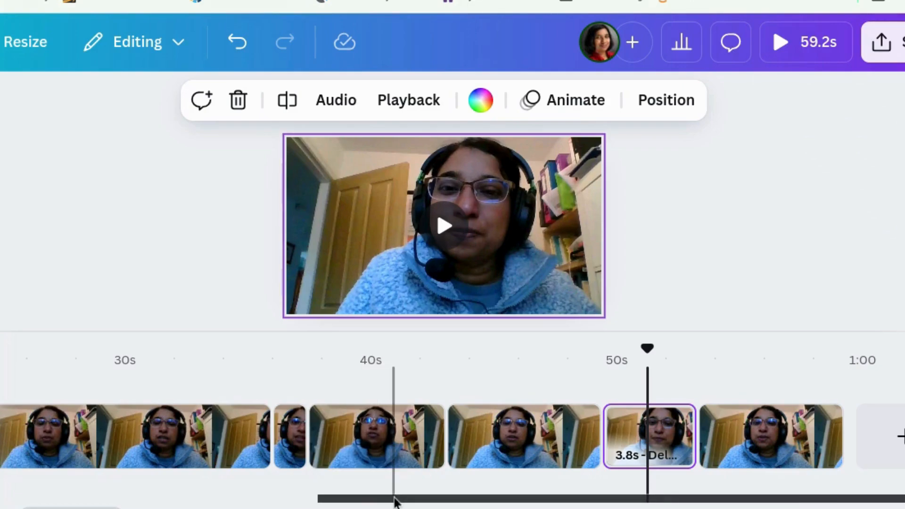
# Delete the page titled "Delete" that directly follows the Intro page.
pyautogui.moveTo(395, 502); pyautogui.dragTo(76, 501)
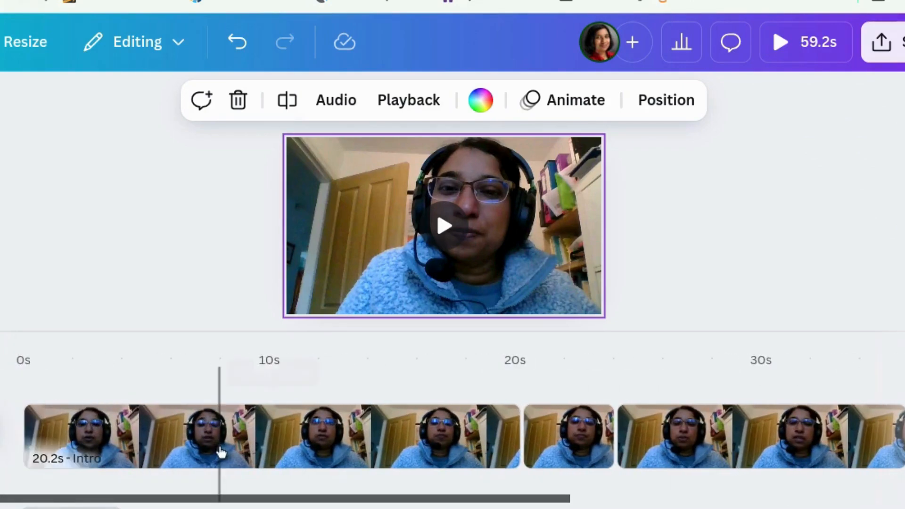
pyautogui.click(557, 433)
pyautogui.rightClick(556, 432)
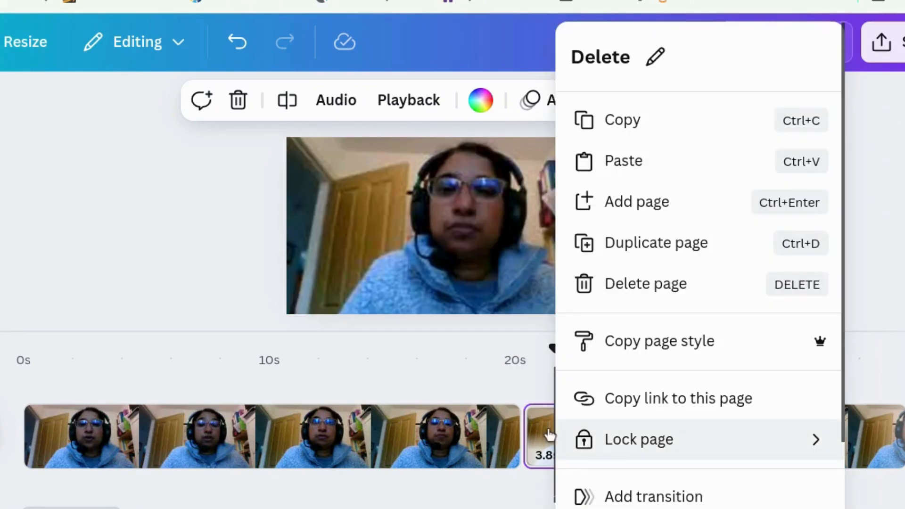
pyautogui.click(441, 371)
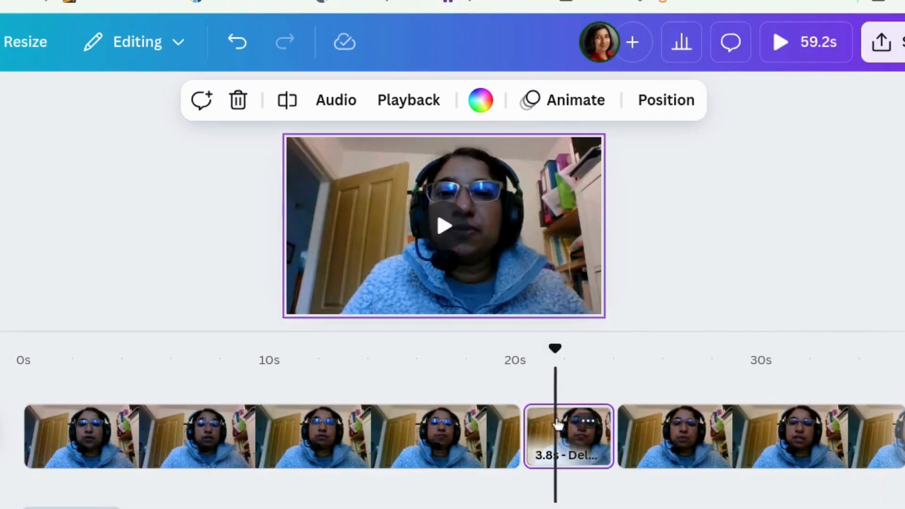
pyautogui.rightClick(565, 437)
pyautogui.moveTo(566, 437)
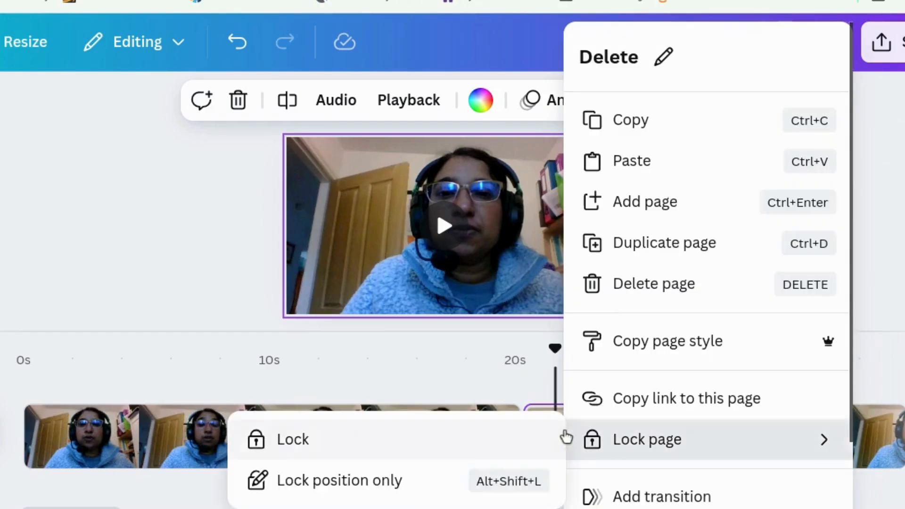
pyautogui.click(605, 283)
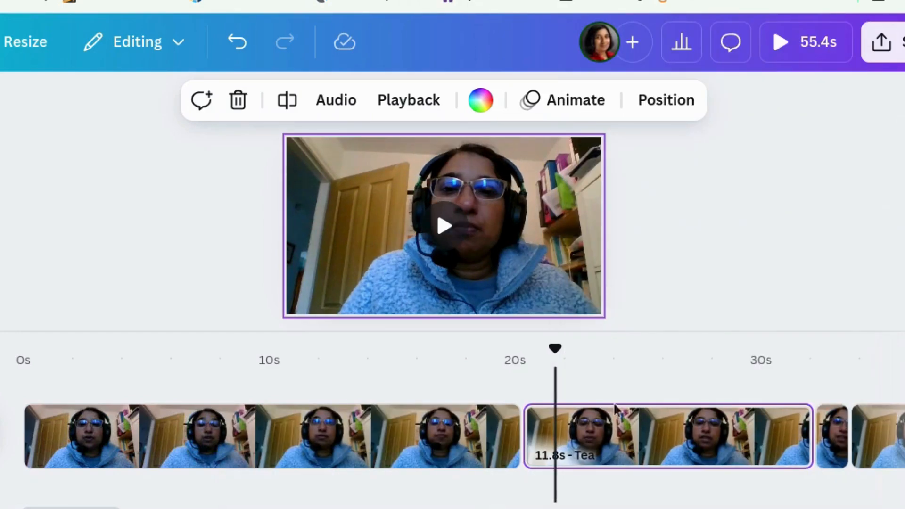
# Delete the other two pages titled "Delete": the 1.4-second one mid-timeline and the 3.8-second one before the last page.
pyautogui.click(837, 450)
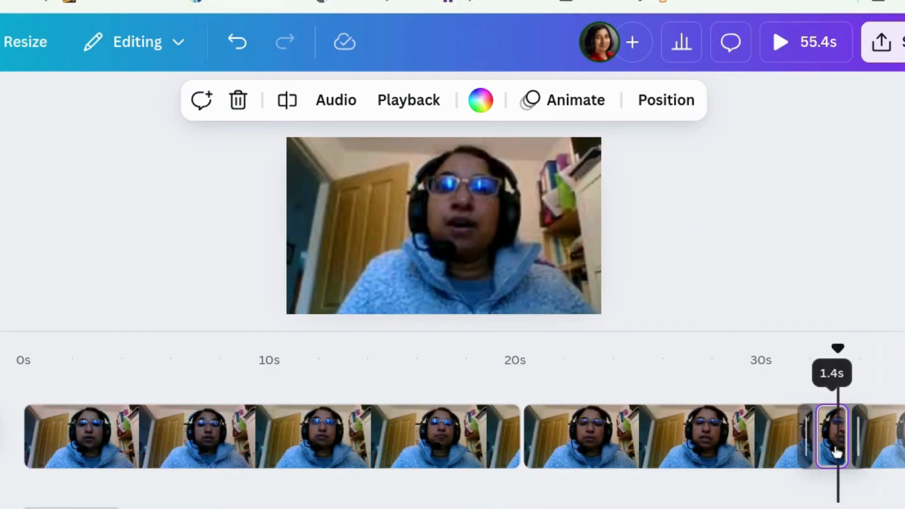
pyautogui.click(832, 452)
pyautogui.rightClick(832, 451)
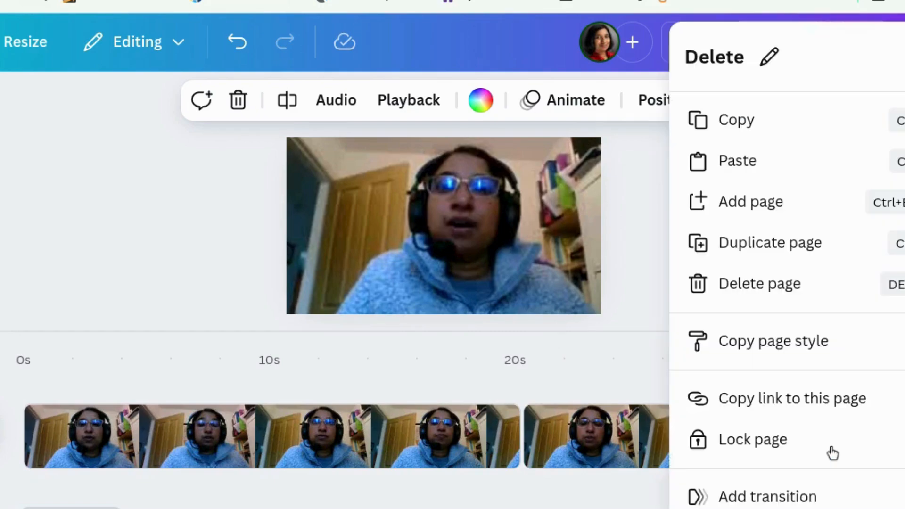
pyautogui.scroll(-2, 806, 502)
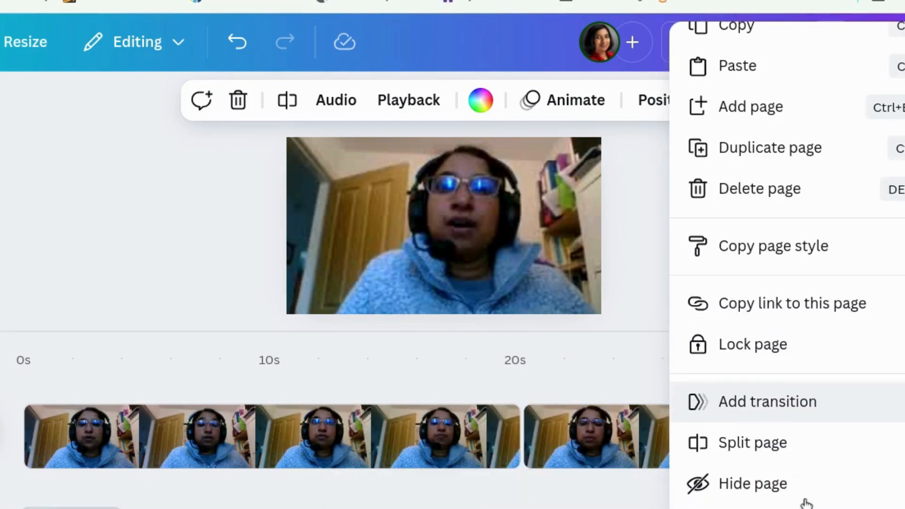
pyautogui.click(797, 198)
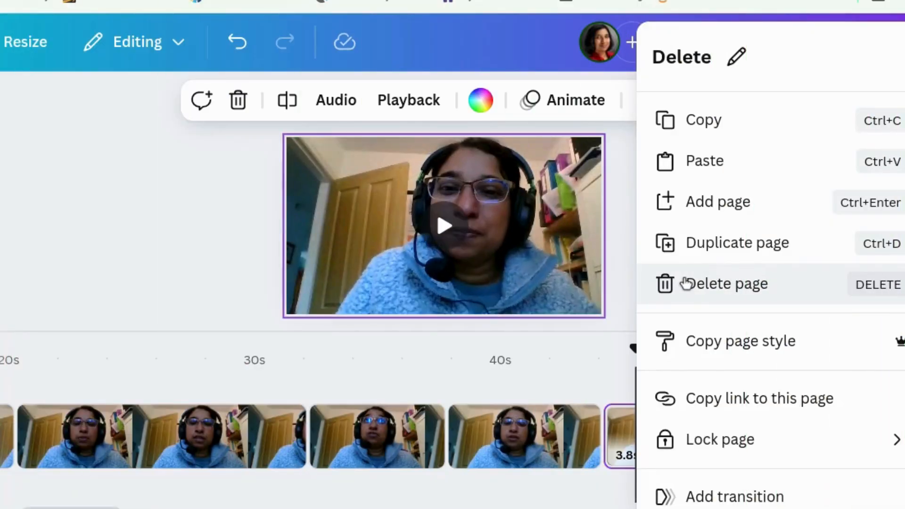
pyautogui.click(686, 283)
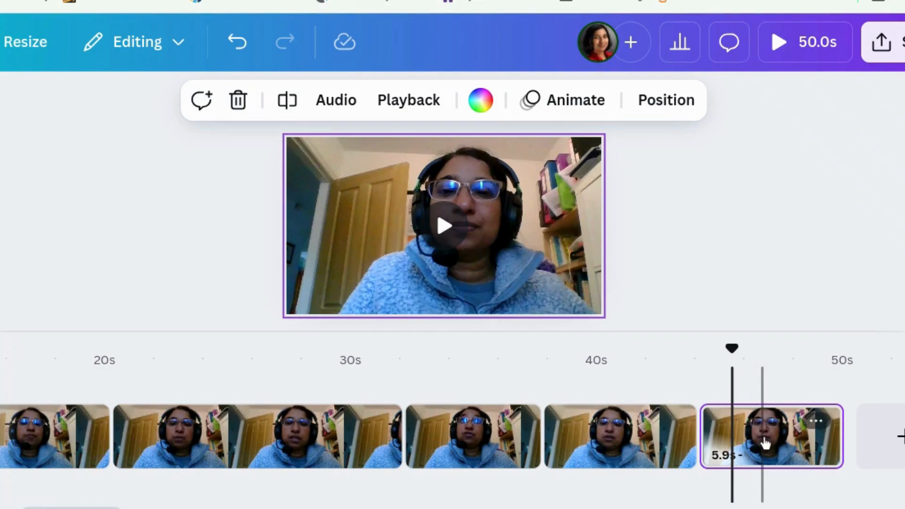
# Place the recently used 16-second tea-pouring video on the Tea page, with the playhead at about 28 s.
pyautogui.moveTo(765, 443)
pyautogui.mouseDown()
pyautogui.moveTo(702, 394)
pyautogui.moveTo(434, 393)
pyautogui.moveTo(746, 354)
pyautogui.moveTo(767, 441)
pyautogui.mouseUp()
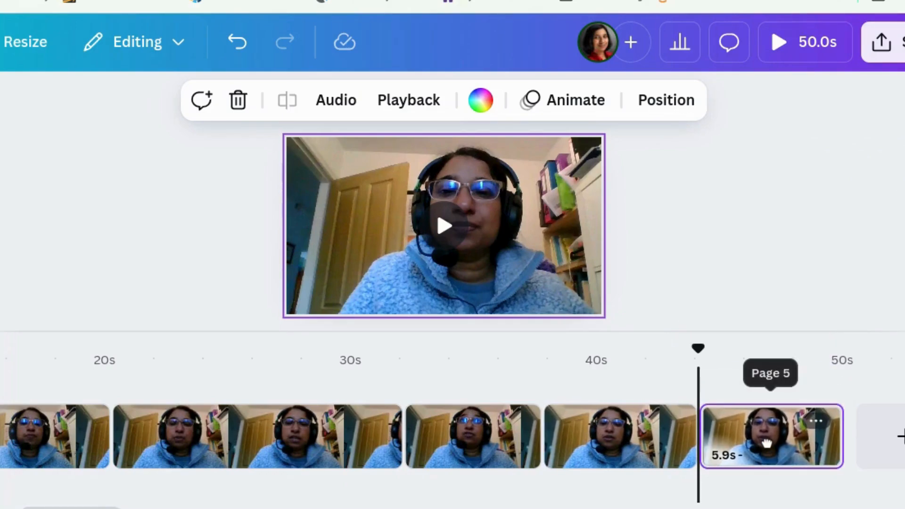
pyautogui.click(132, 436)
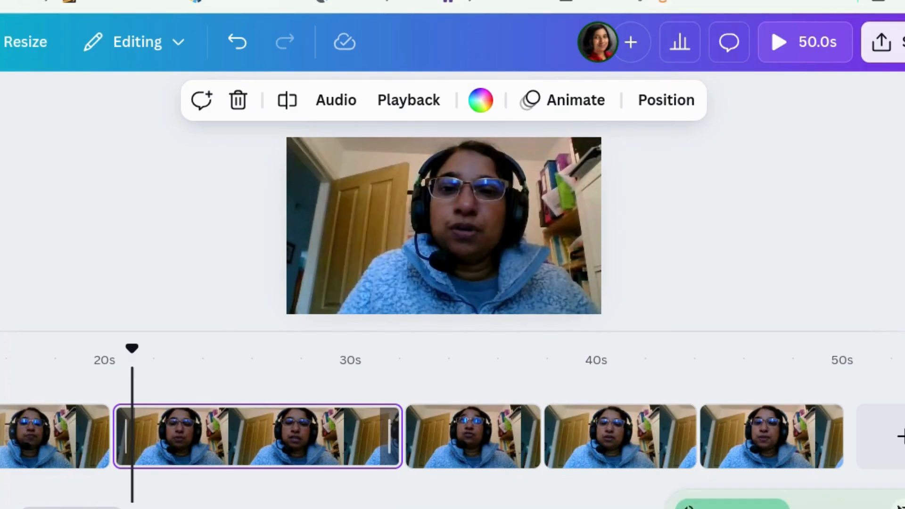
pyautogui.moveTo(132, 349); pyautogui.dragTo(293, 349)
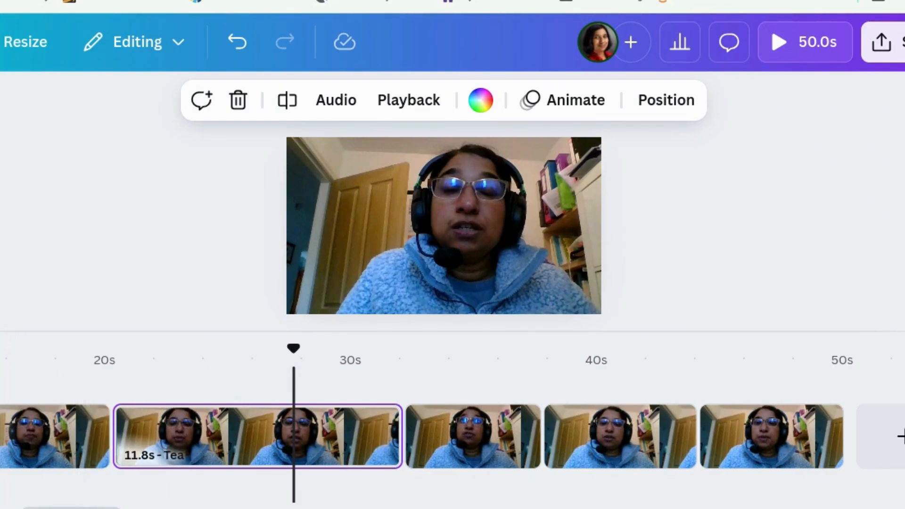
pyautogui.moveTo(0, 188)
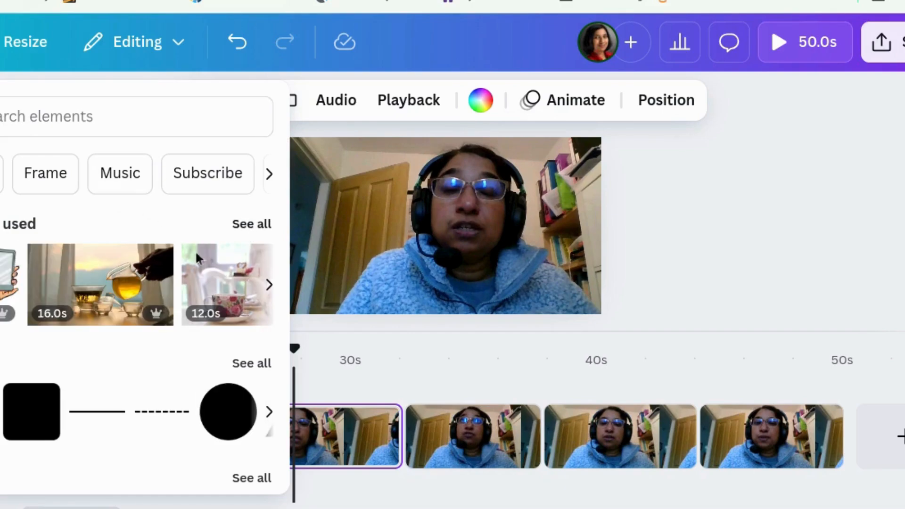
pyautogui.click(92, 284)
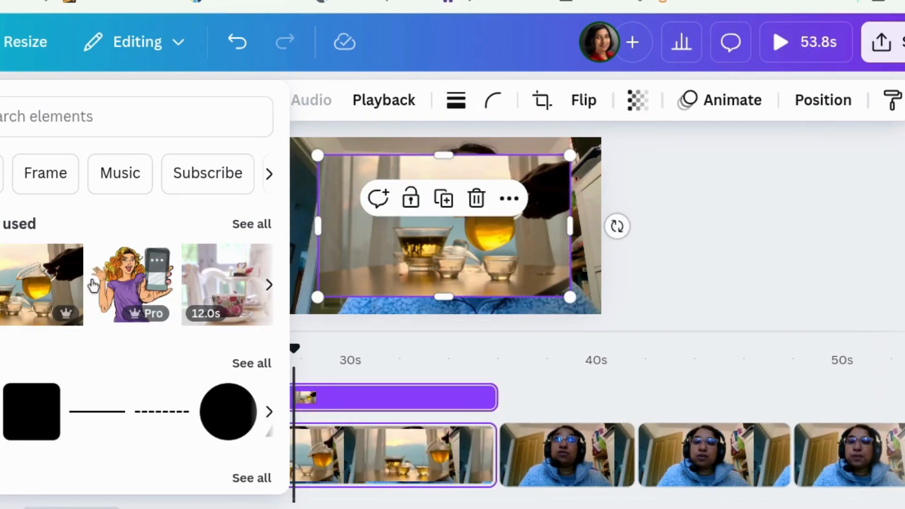
# Enlarge the tea-pouring clip by its corners until it covers the whole Tea page.
pyautogui.click(730, 205)
pyautogui.click(508, 201)
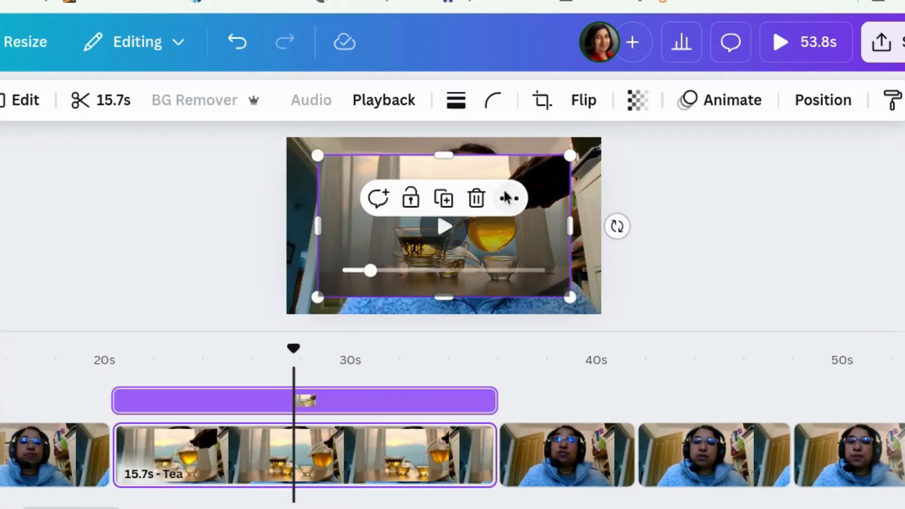
pyautogui.moveTo(274, 144); pyautogui.dragTo(266, 138)
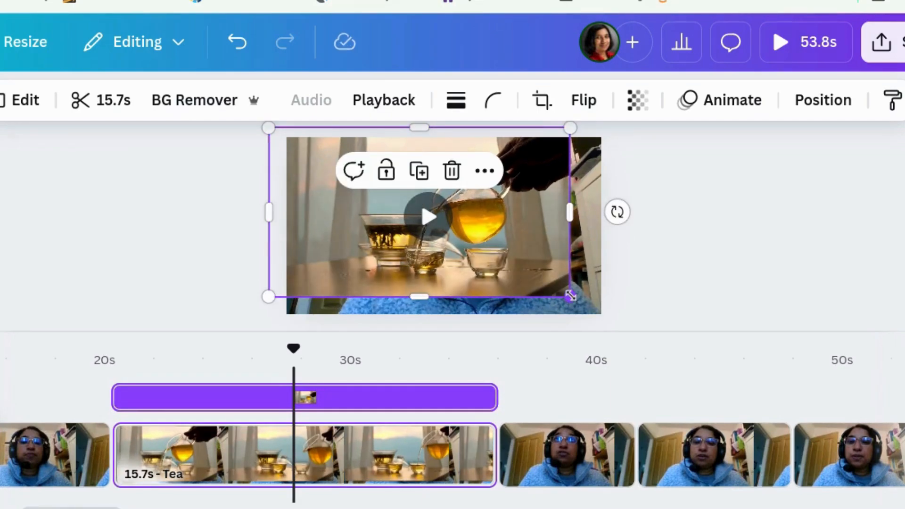
pyautogui.moveTo(571, 297); pyautogui.dragTo(632, 318)
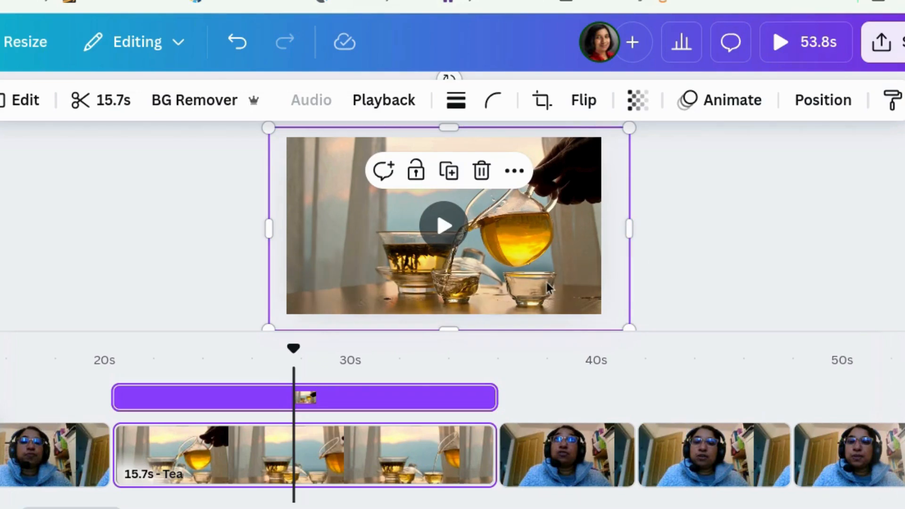
# Hide the element timing of the tea-pouring clip and show it again.
pyautogui.moveTo(550, 282)
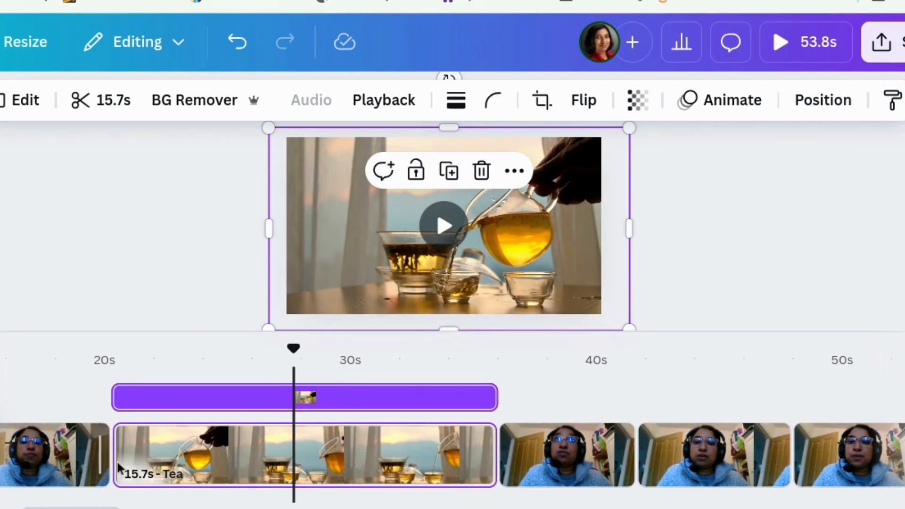
pyautogui.rightClick(258, 398)
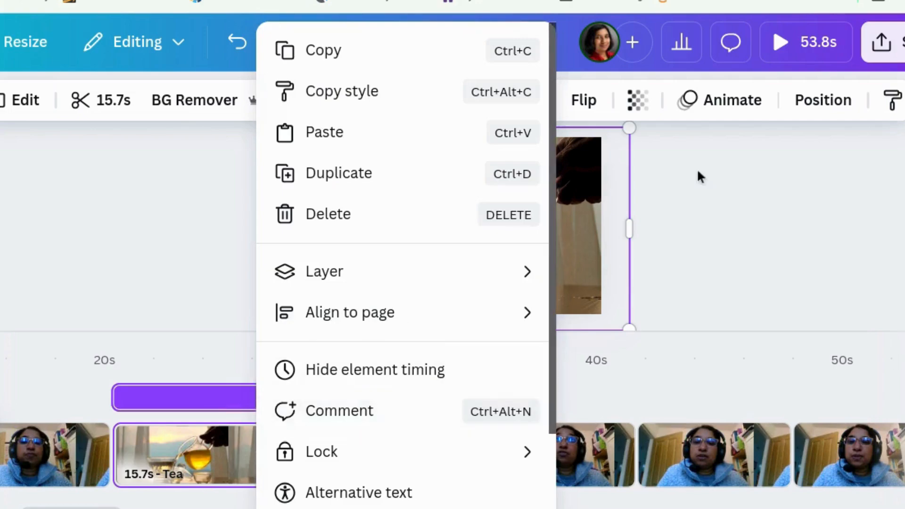
pyautogui.click(591, 229)
pyautogui.rightClick(548, 236)
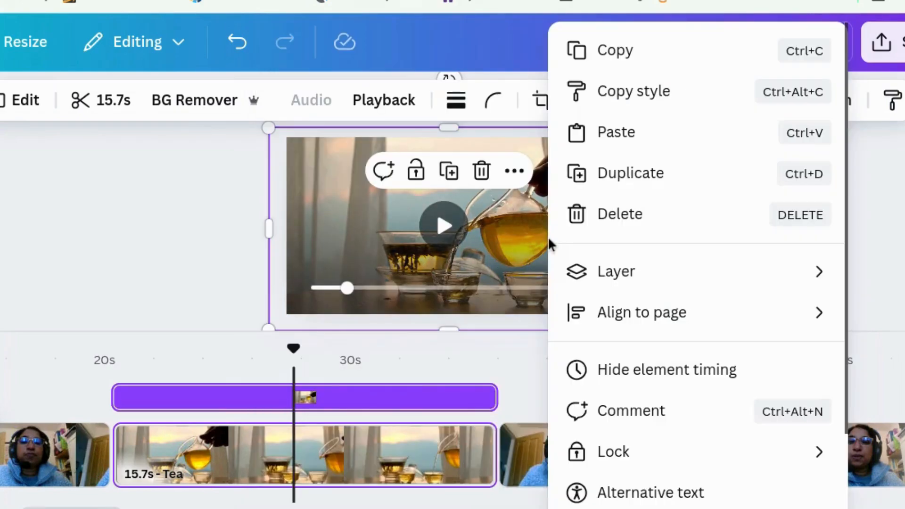
pyautogui.click(622, 369)
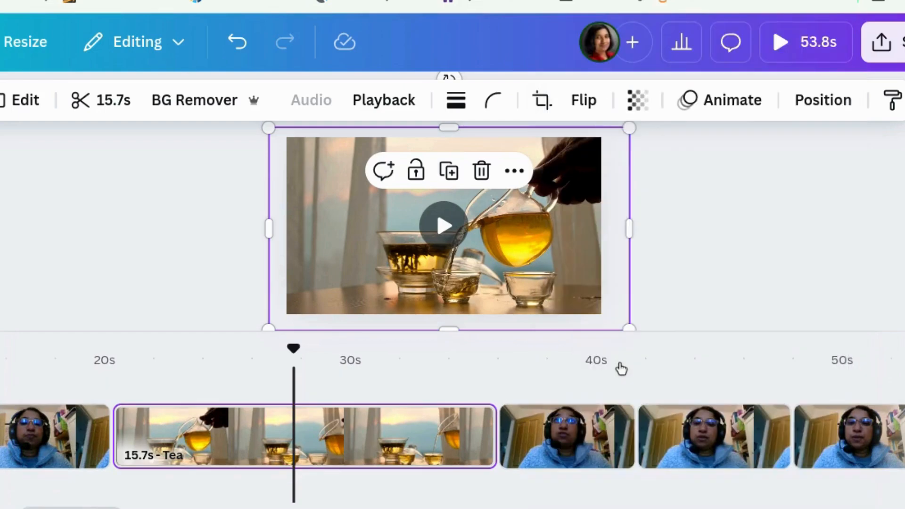
pyautogui.rightClick(565, 279)
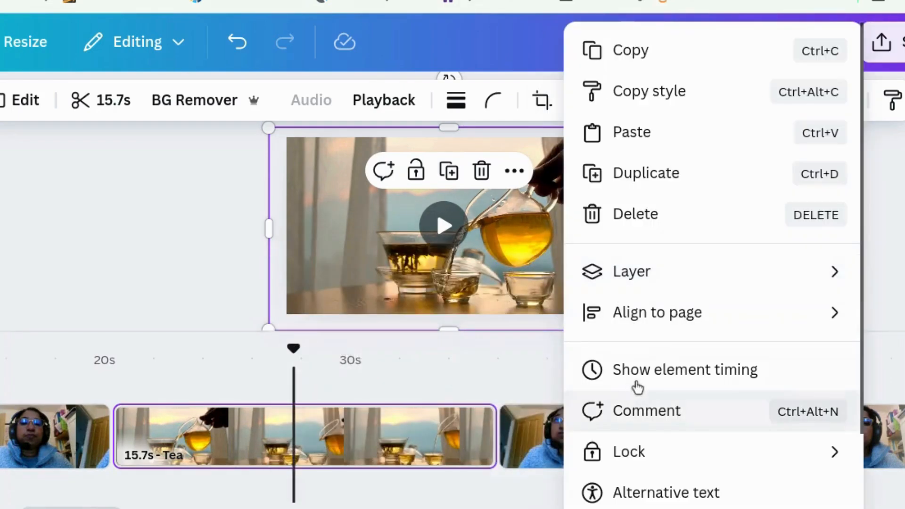
pyautogui.click(636, 378)
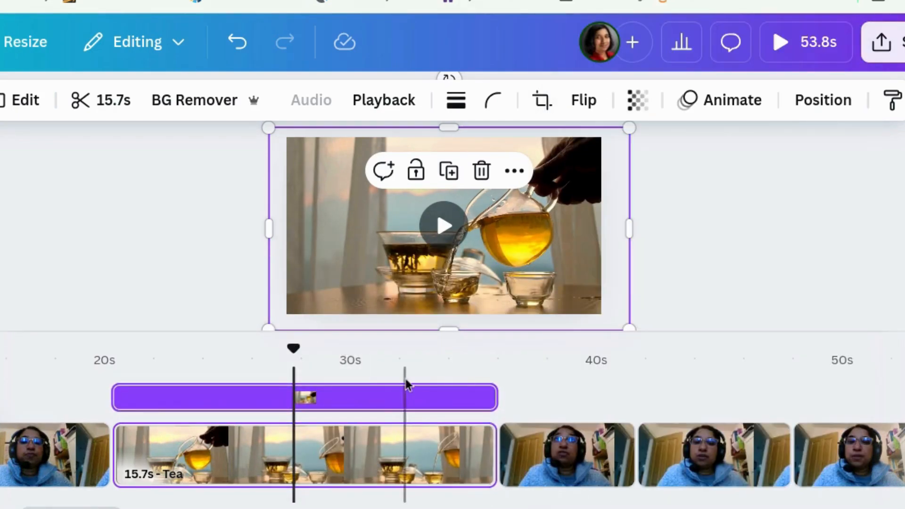
# Open the layer list of the Tea page and select both the tea-pouring clip and the webcam clip.
pyautogui.moveTo(600, 249)
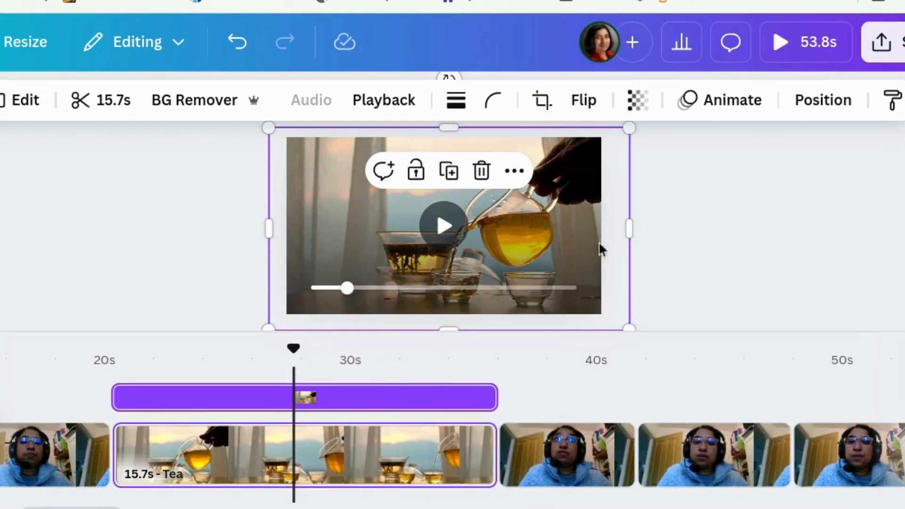
pyautogui.click(590, 202)
pyautogui.click(801, 104)
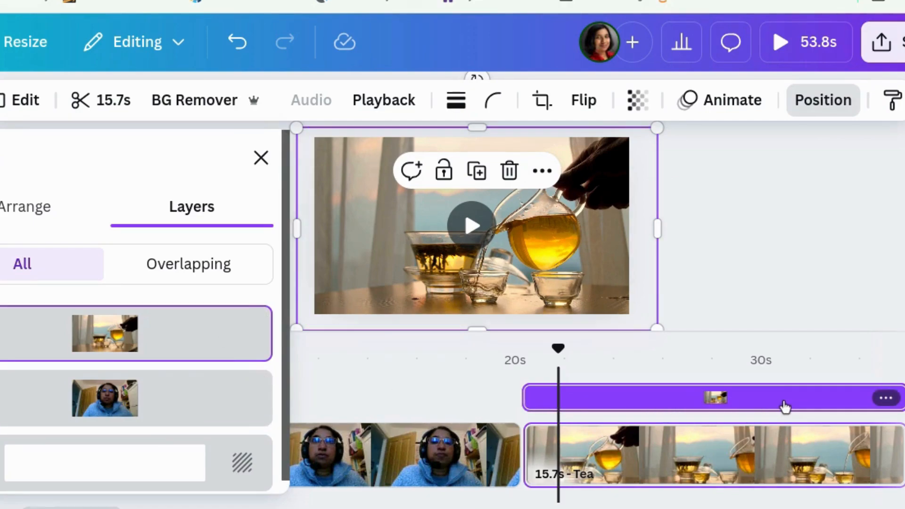
pyautogui.click(177, 410)
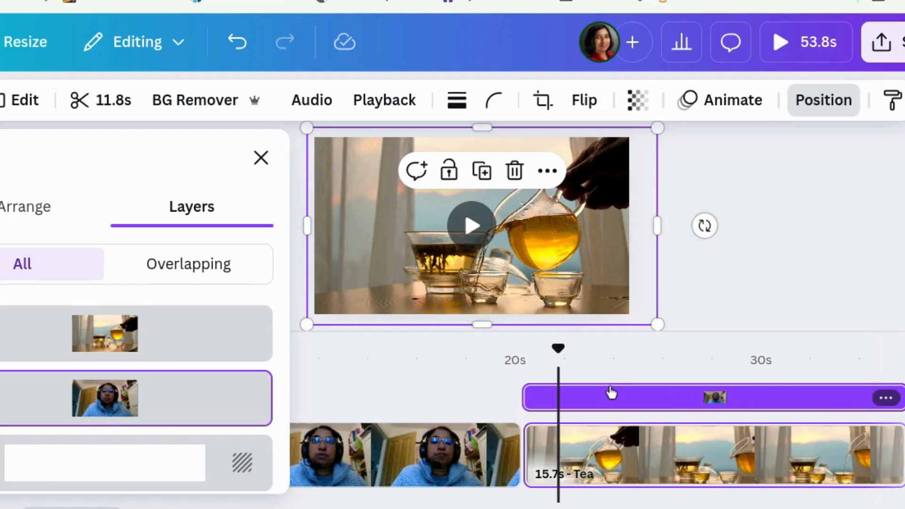
pyautogui.click(218, 350)
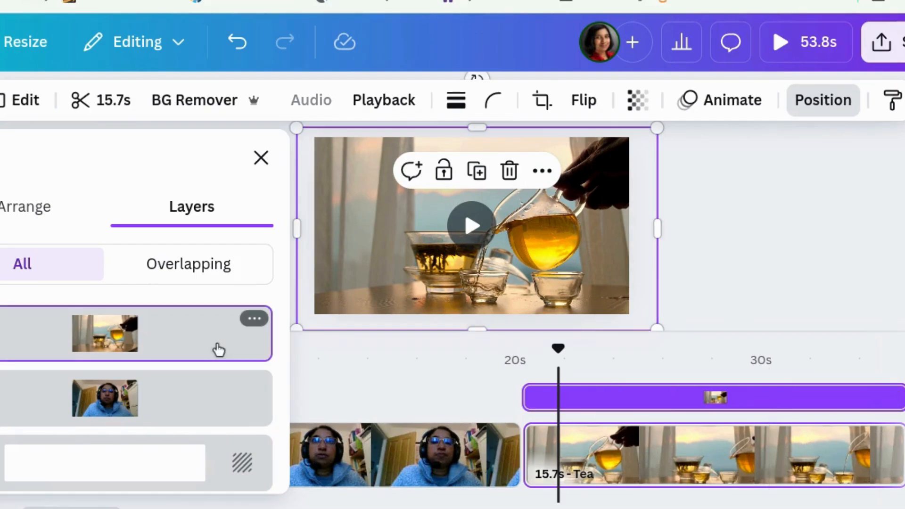
pyautogui.keyDown('shift'); pyautogui.click(219, 407); pyautogui.keyUp('shift')
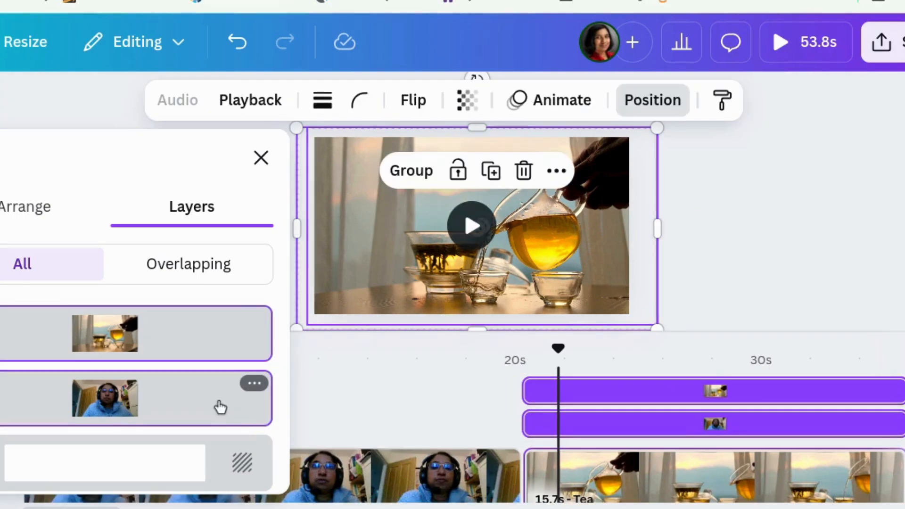
# Switch to the intro page and back to the Tea page, reselect both its video layers and close the layer list.
pyautogui.click(517, 423)
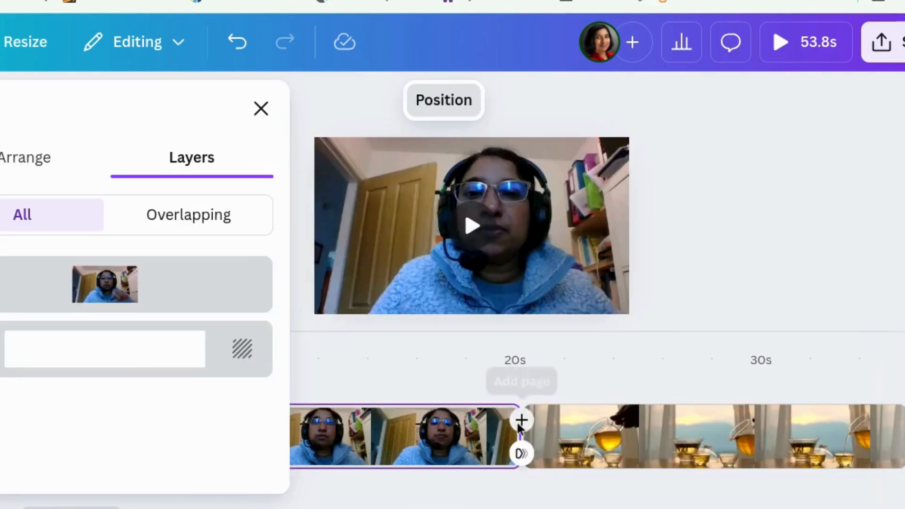
pyautogui.click(552, 417)
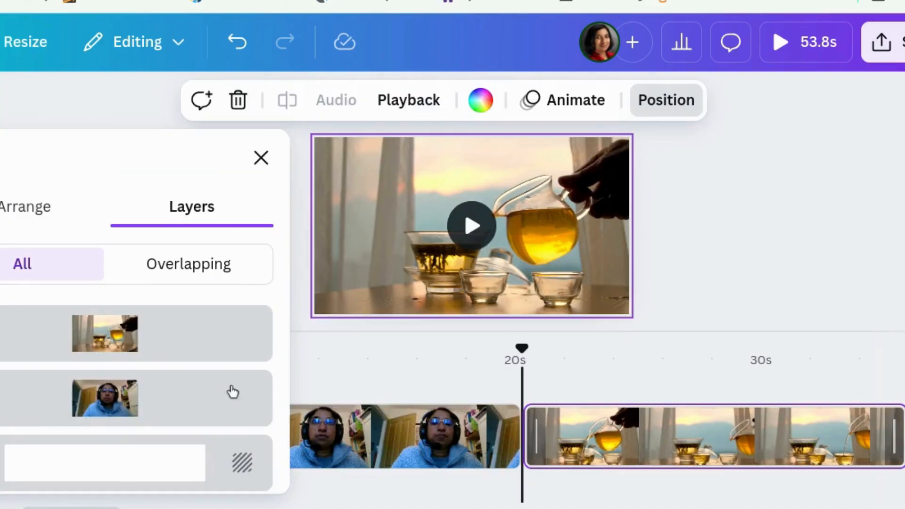
pyautogui.click(226, 344)
pyautogui.keyDown('shift'); pyautogui.click(227, 417); pyautogui.keyUp('shift')
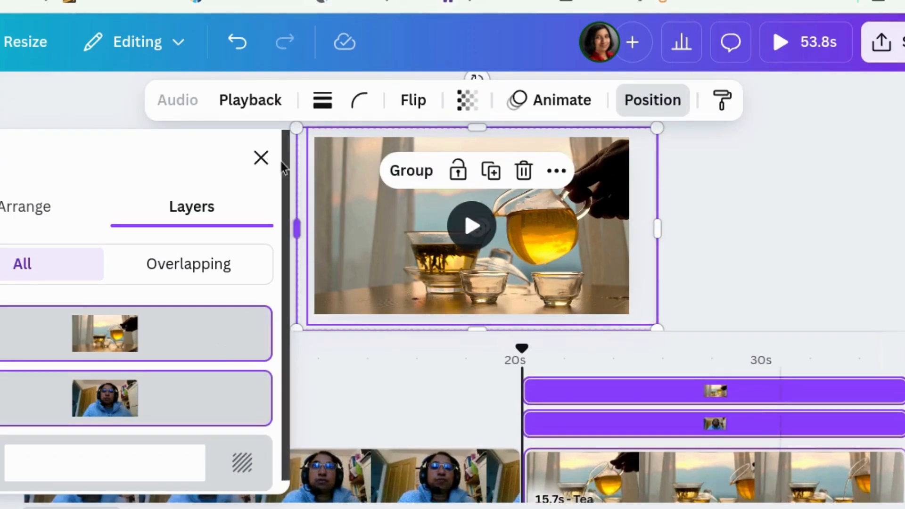
pyautogui.click(260, 158)
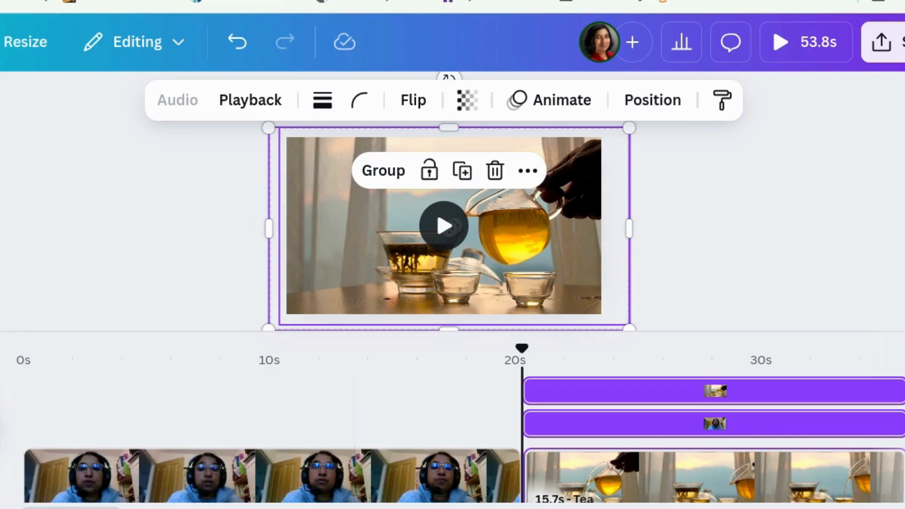
# Play the Tea page and shorten the webcam clip's timing so it ends at about 32 s.
pyautogui.press('space')
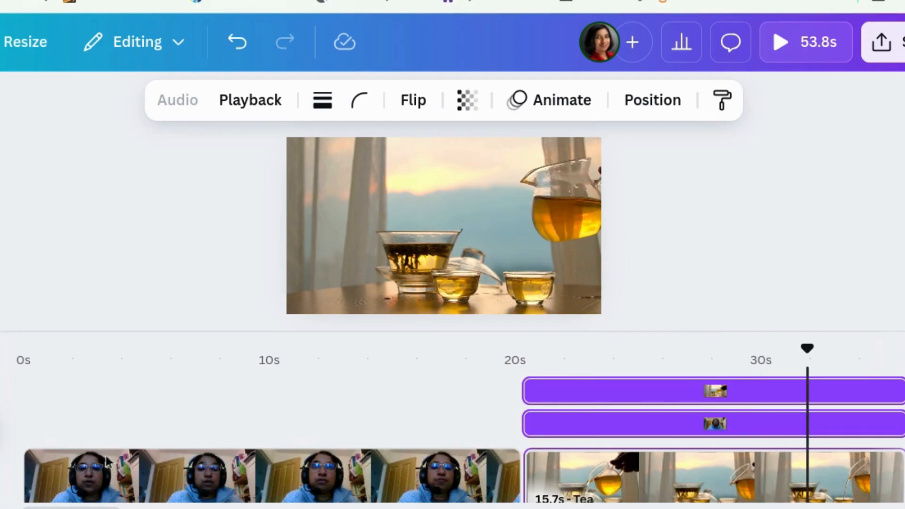
pyautogui.moveTo(899, 426)
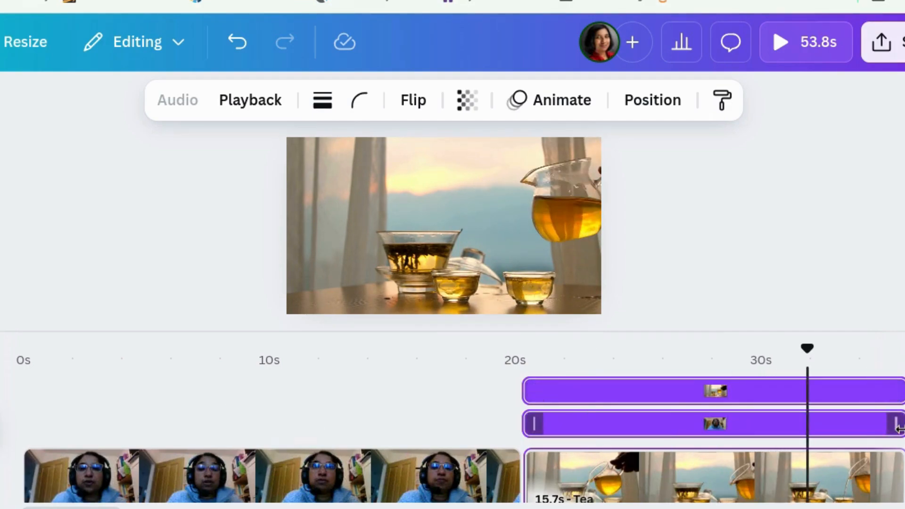
pyautogui.moveTo(898, 427); pyautogui.dragTo(664, 427)
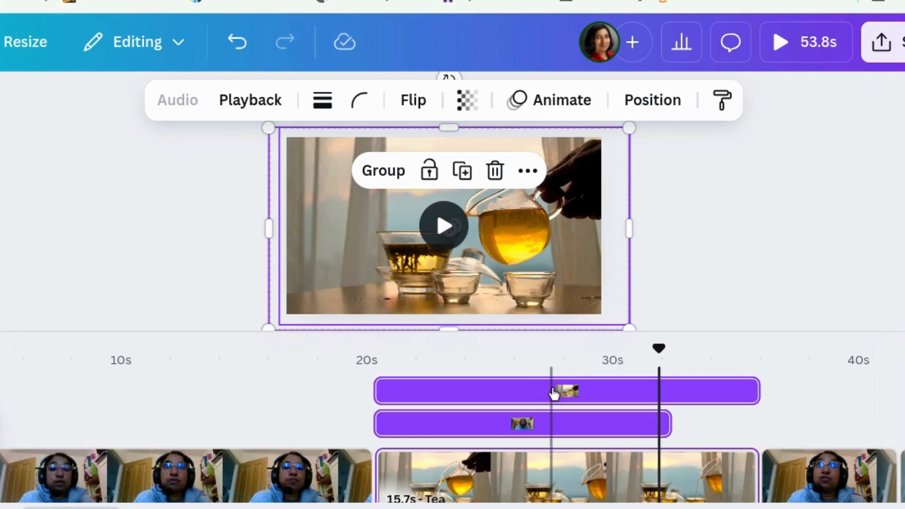
# Shorten the tea-pouring clip's timing to end level with the webcam clip's timing and deselect both clips.
pyautogui.click(269, 109)
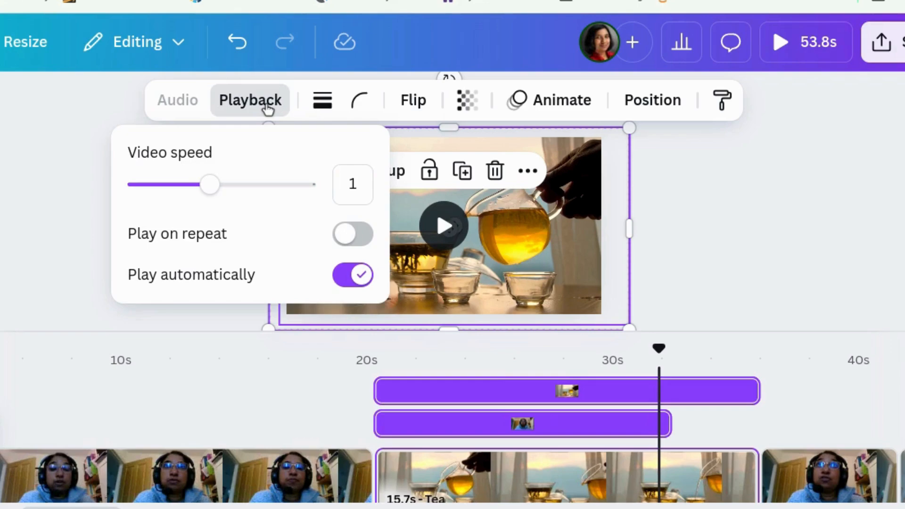
pyautogui.click(269, 109)
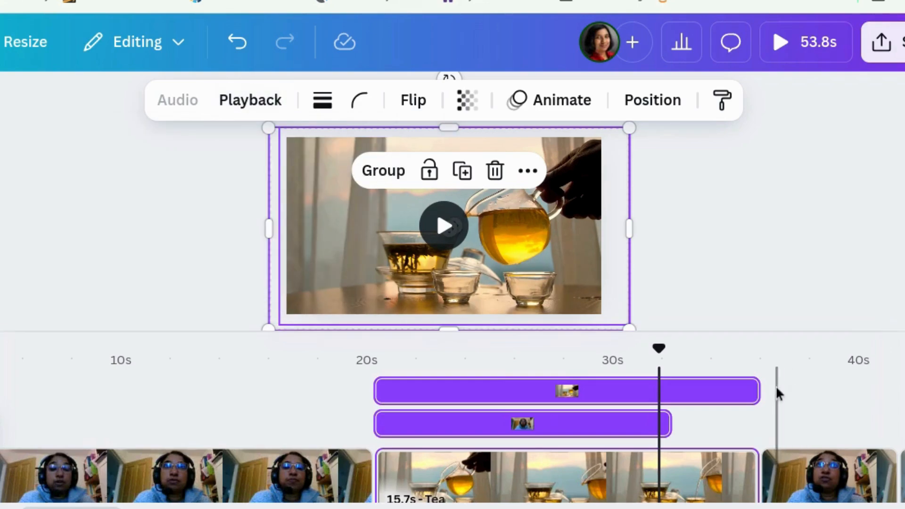
pyautogui.moveTo(758, 391); pyautogui.dragTo(673, 397)
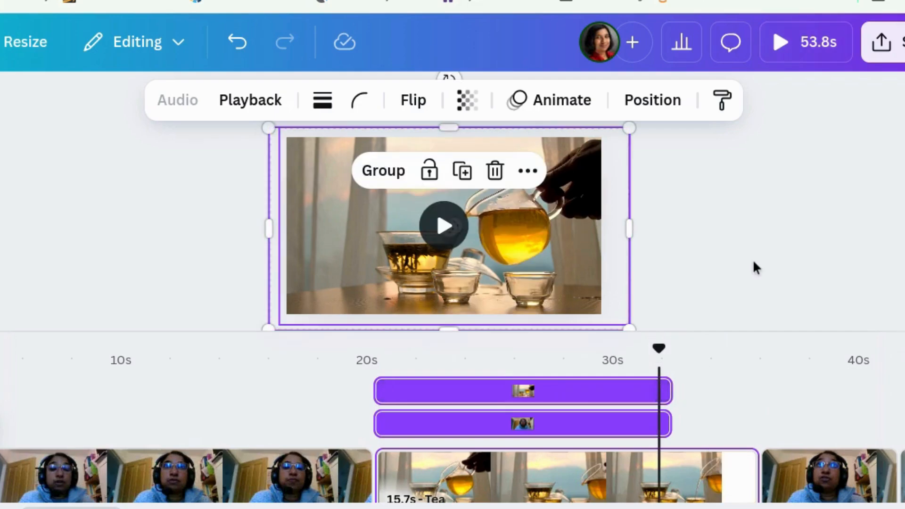
pyautogui.click(753, 267)
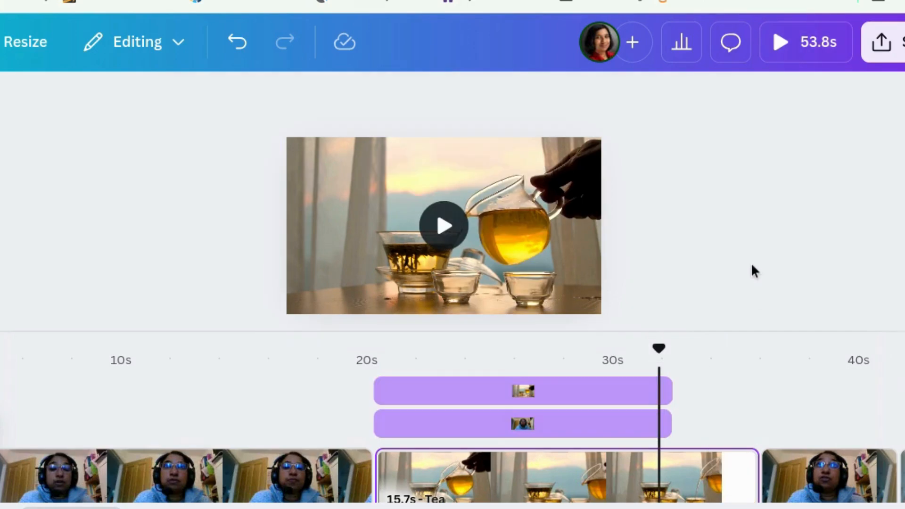
# Open the tea-pouring clip's trim on the Tea page, extend its end to 13.4 s and move its start later, leaving 11.7 s.
pyautogui.click(589, 407)
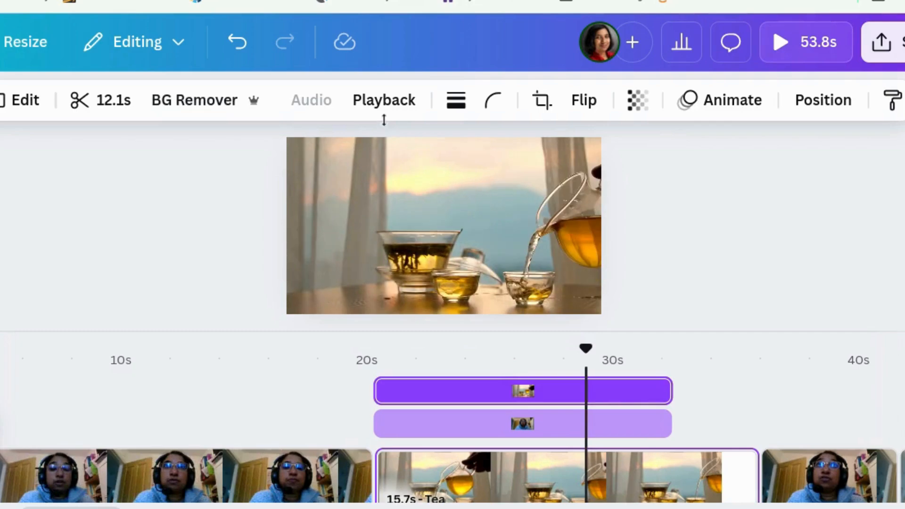
pyautogui.click(99, 105)
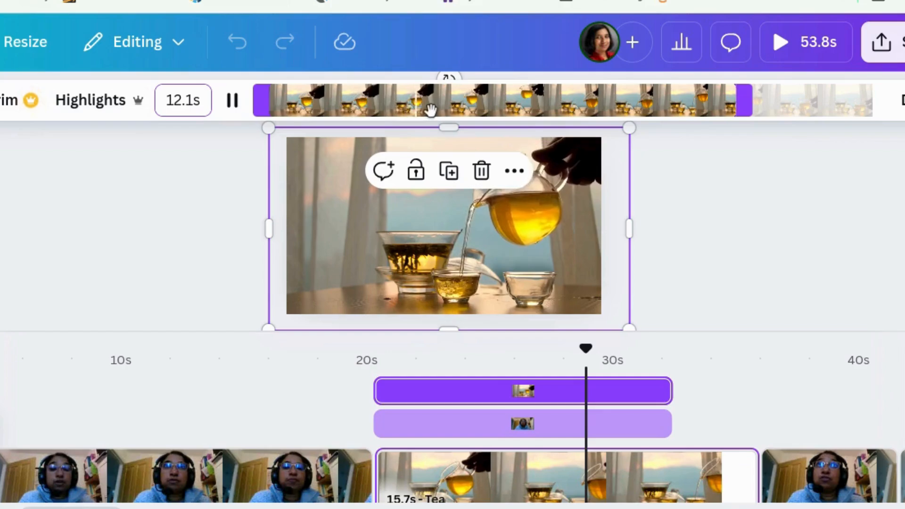
pyautogui.moveTo(434, 108); pyautogui.dragTo(460, 106)
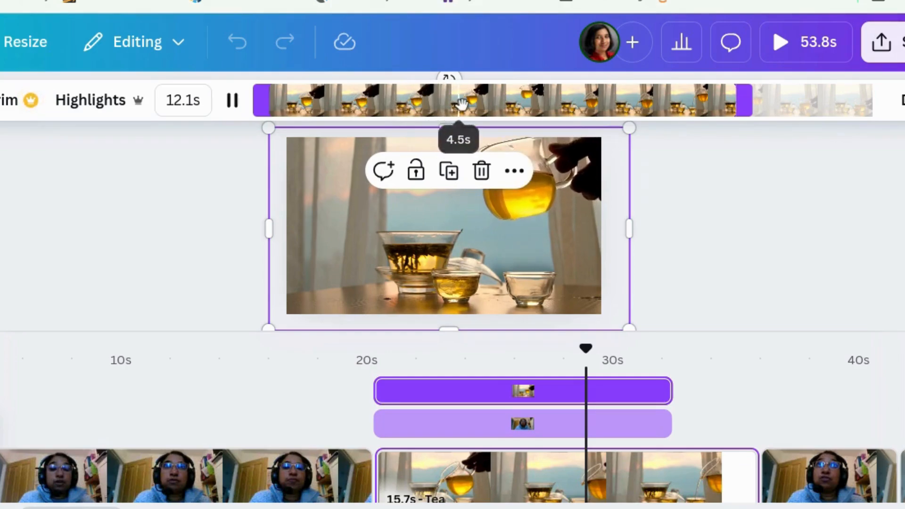
pyautogui.moveTo(751, 95); pyautogui.dragTo(797, 94)
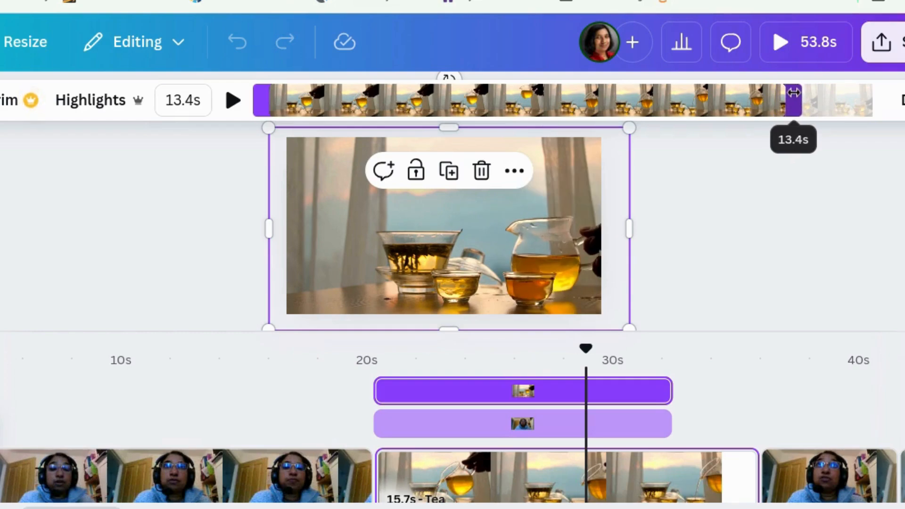
pyautogui.moveTo(263, 96); pyautogui.dragTo(329, 97)
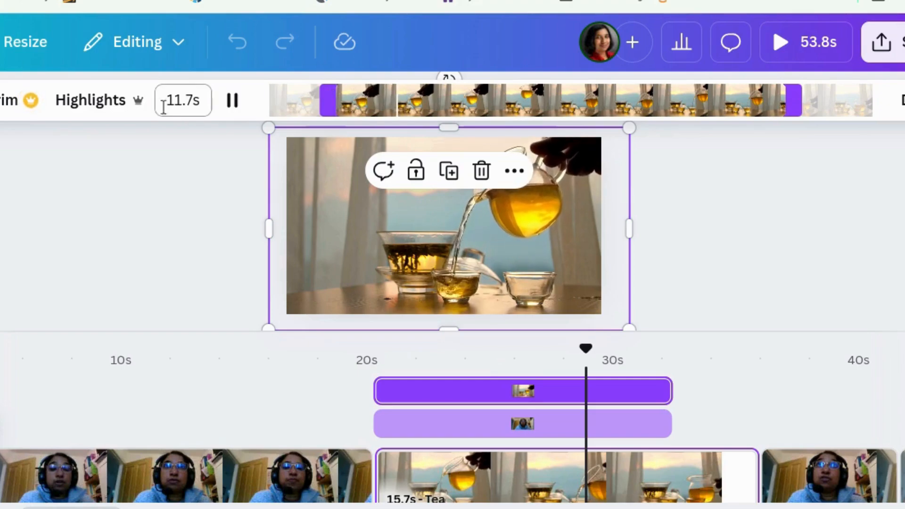
# Set the tea-pouring clip's trimmed duration to 12.1 s.
pyautogui.click(178, 102)
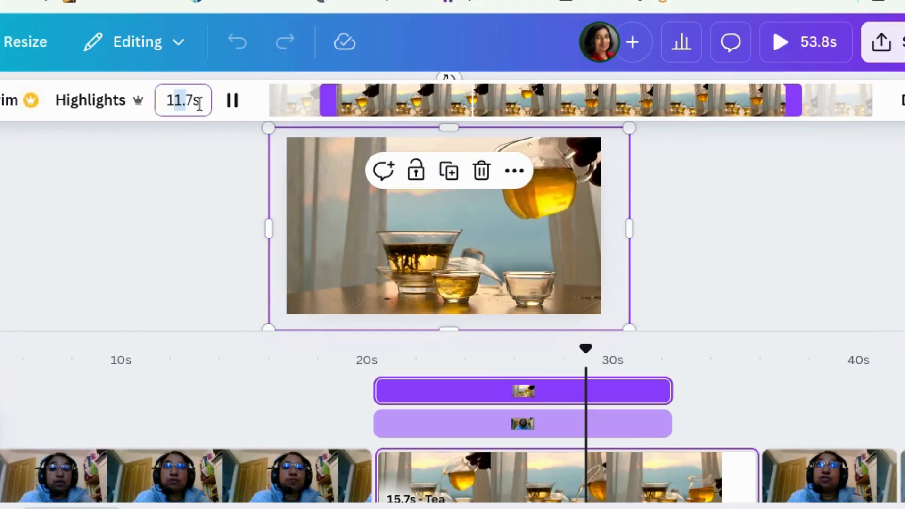
pyautogui.write('12')
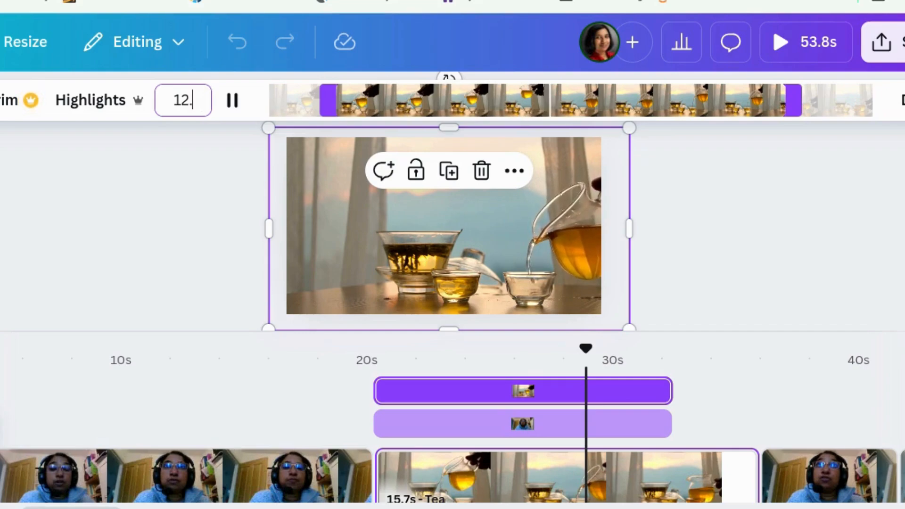
pyautogui.write('.1s')
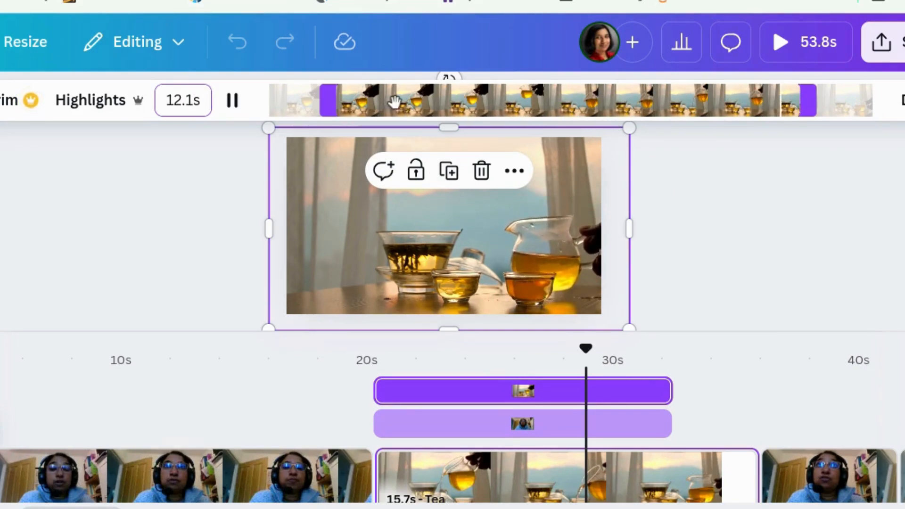
# Slide the tea-pouring clip's trimmed section back towards the footage's beginning, reset its duration to 12.1 s and deselect the clip.
pyautogui.moveTo(426, 101); pyautogui.dragTo(382, 105)
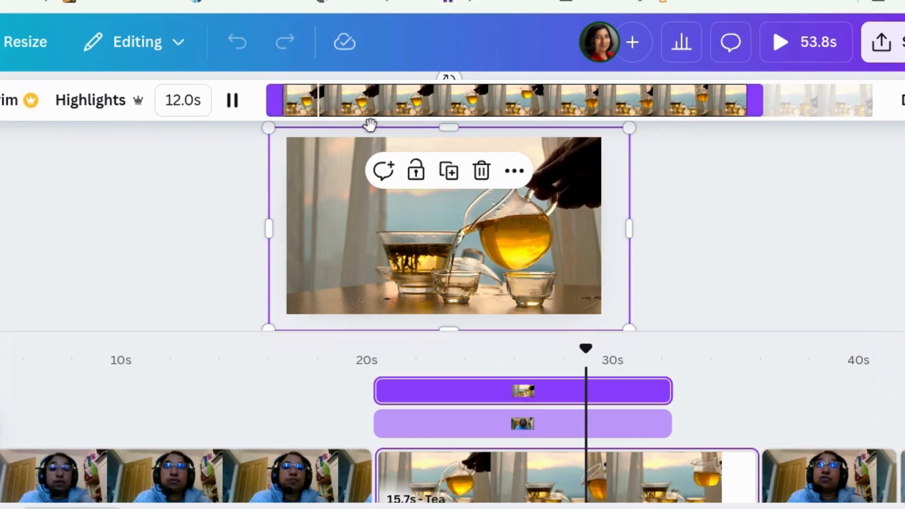
pyautogui.click(194, 100)
pyautogui.press('BackSpace')
pyautogui.press('BackSpace')
pyautogui.write('.1')
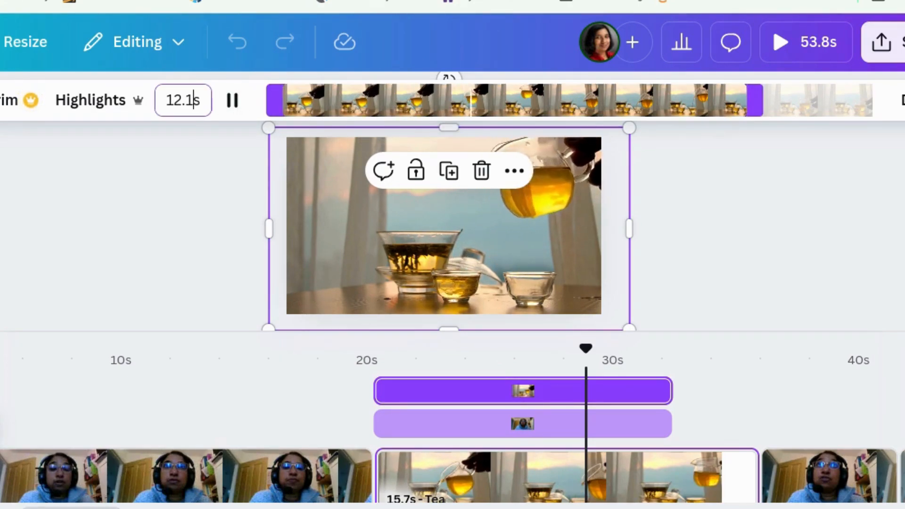
pyautogui.click(186, 265)
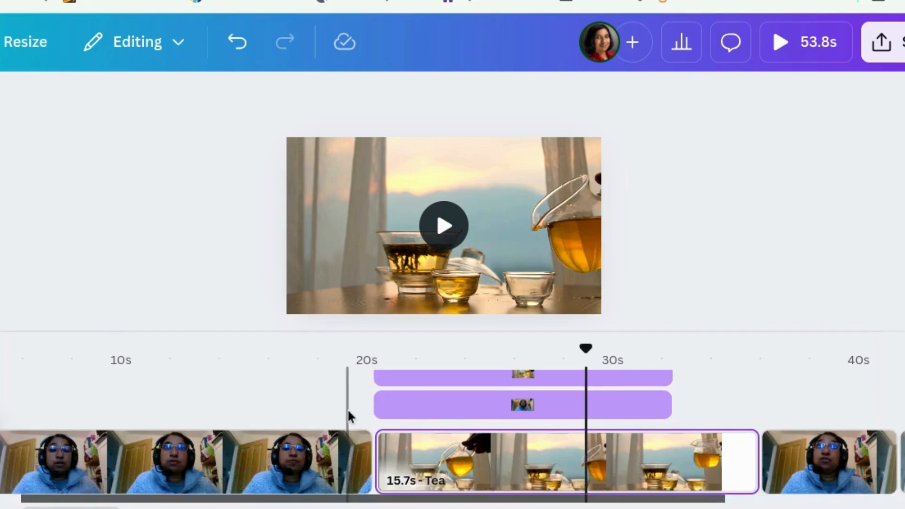
# Add Dissolve transitions between the intro page and the Tea page and between the Tea page and the following page.
pyautogui.scroll(-1, 347, 410)
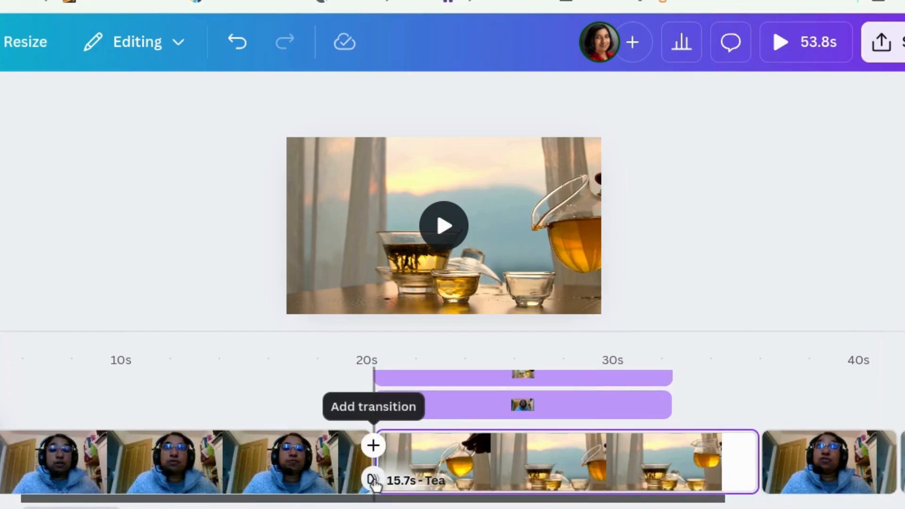
pyautogui.click(373, 480)
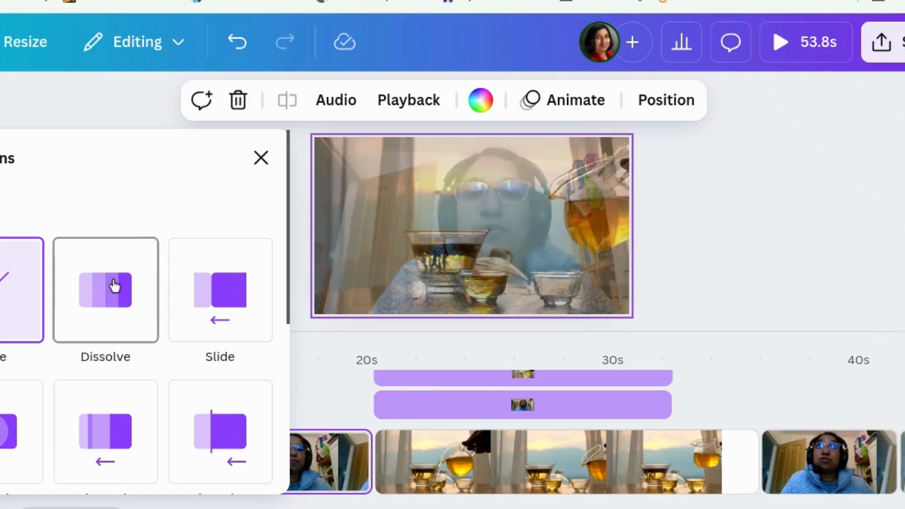
pyautogui.click(115, 286)
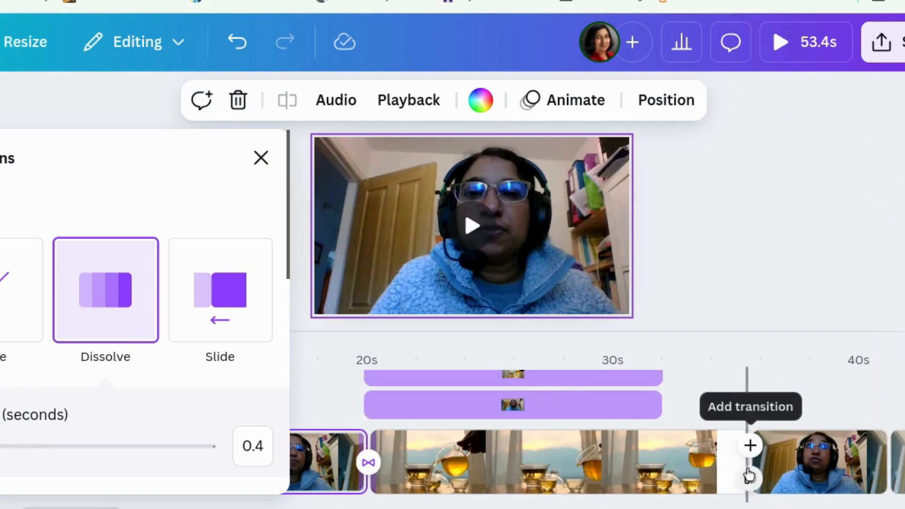
pyautogui.click(752, 480)
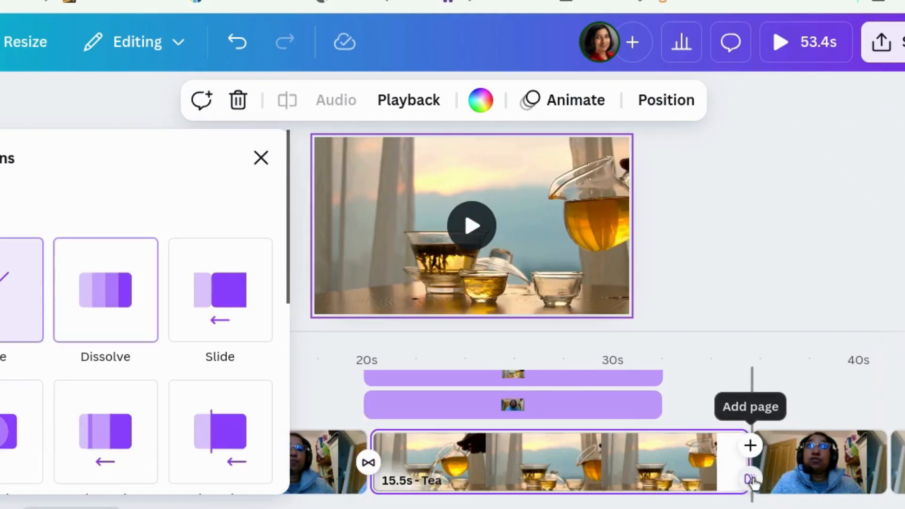
pyautogui.click(133, 303)
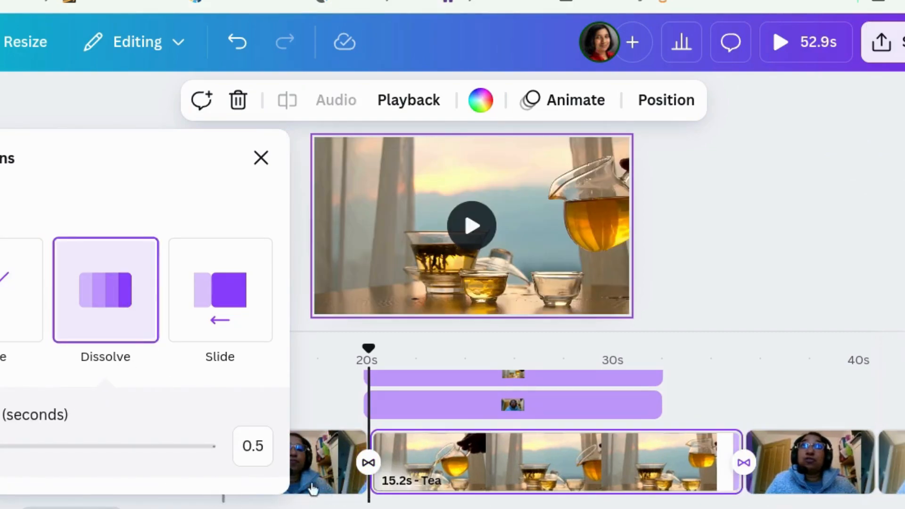
# Close the transition settings and play the video from near the intro page's end into the Tea page, pausing at about 31 s.
pyautogui.click(333, 472)
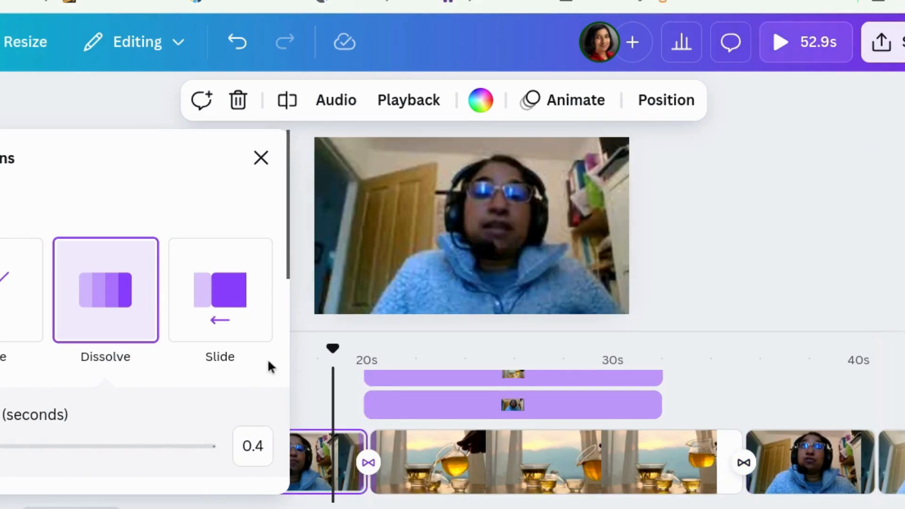
pyautogui.click(261, 158)
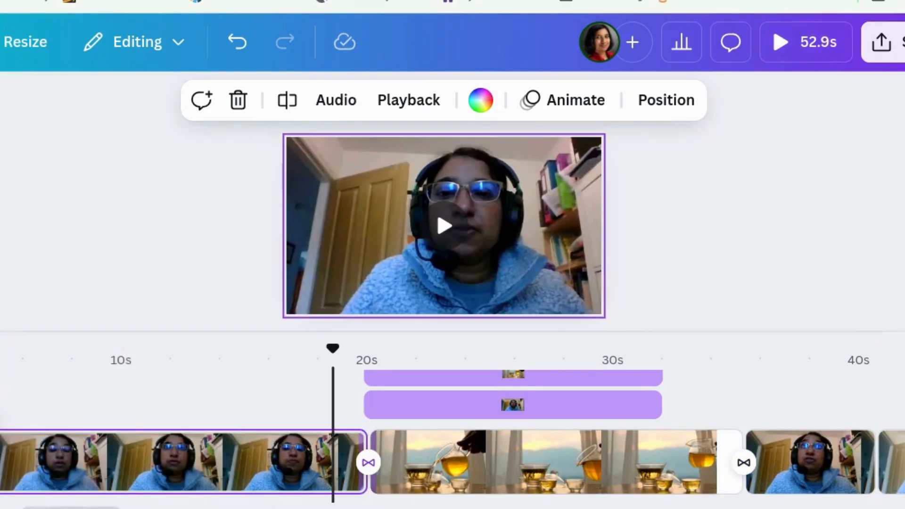
pyautogui.press('space')
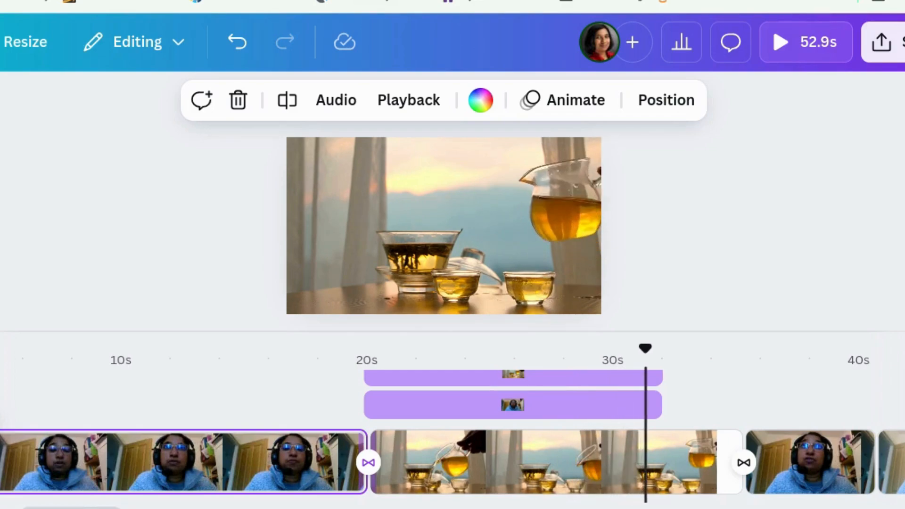
pyautogui.click(462, 223)
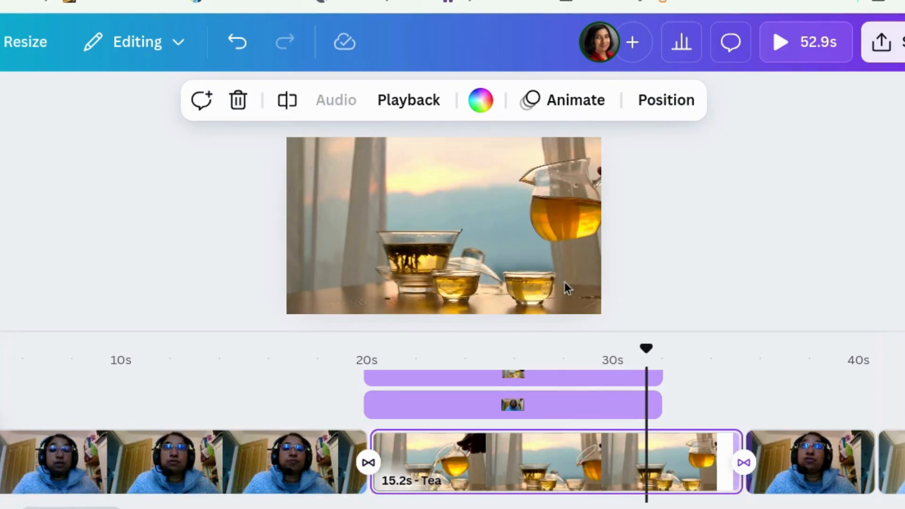